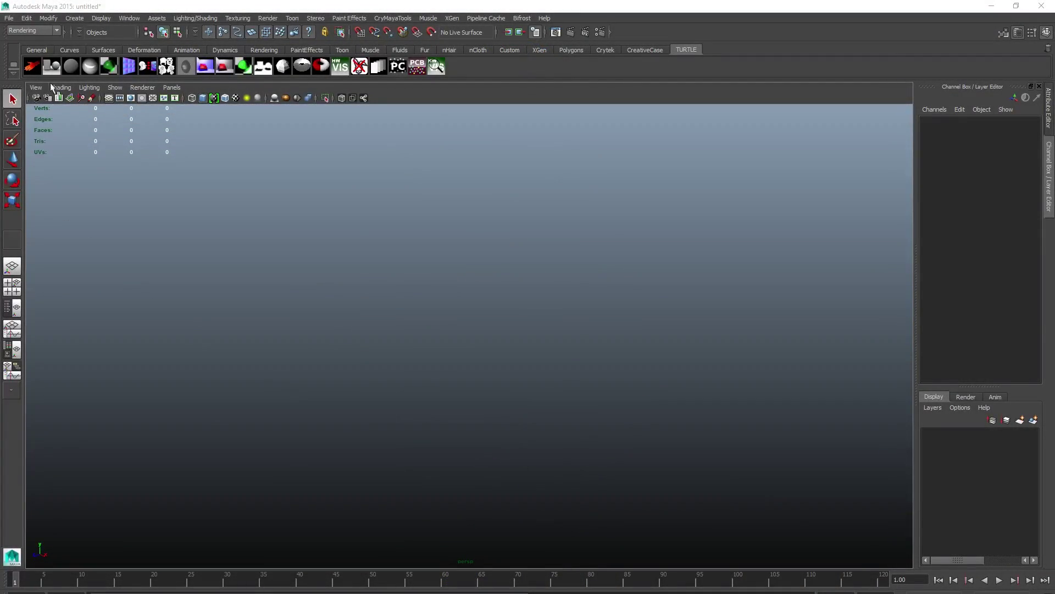
Step: Open the Script Editor
{"action": "left_click", "coordinate": [126, 18]}
{"action": "mouse_move", "coordinate": [233, 34]}
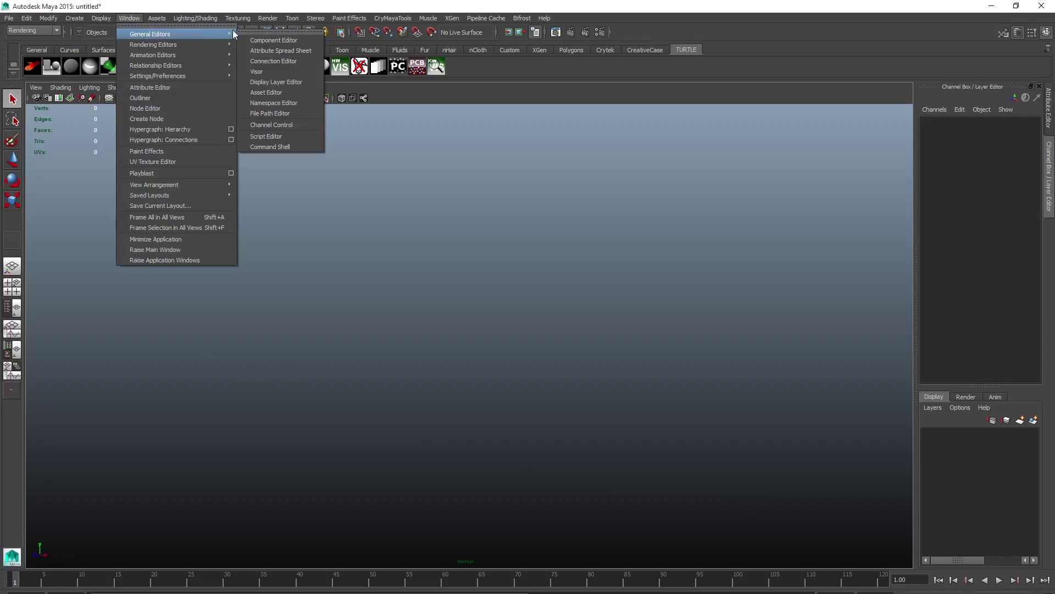
{"action": "left_click", "coordinate": [268, 137]}
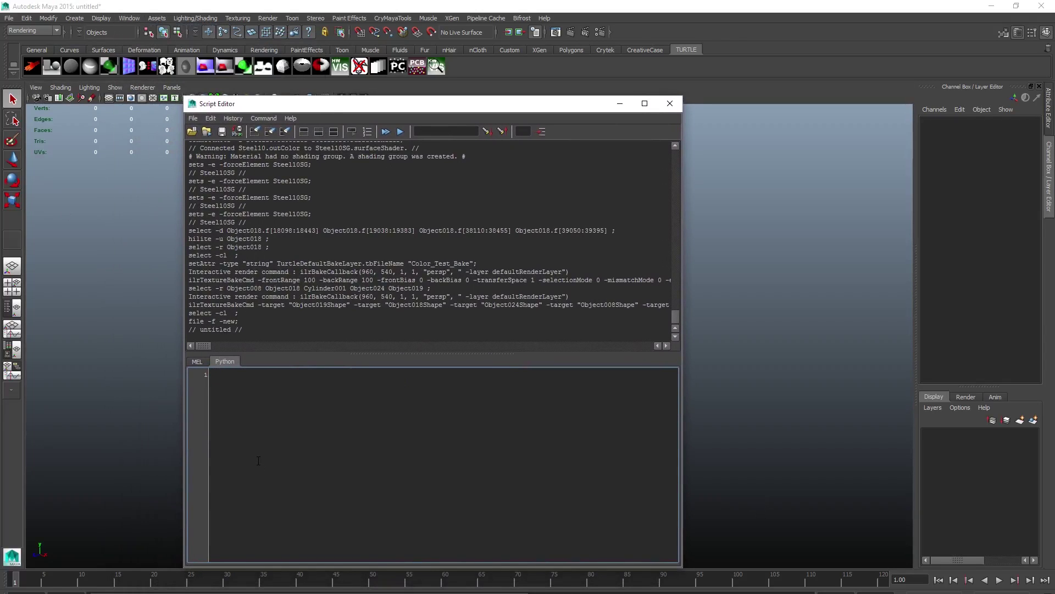
Step: Load MayaRun.py from C:\Program Files\Quixel SUITE 2.0\colors into the Script Editor
{"action": "left_click", "coordinate": [193, 119]}
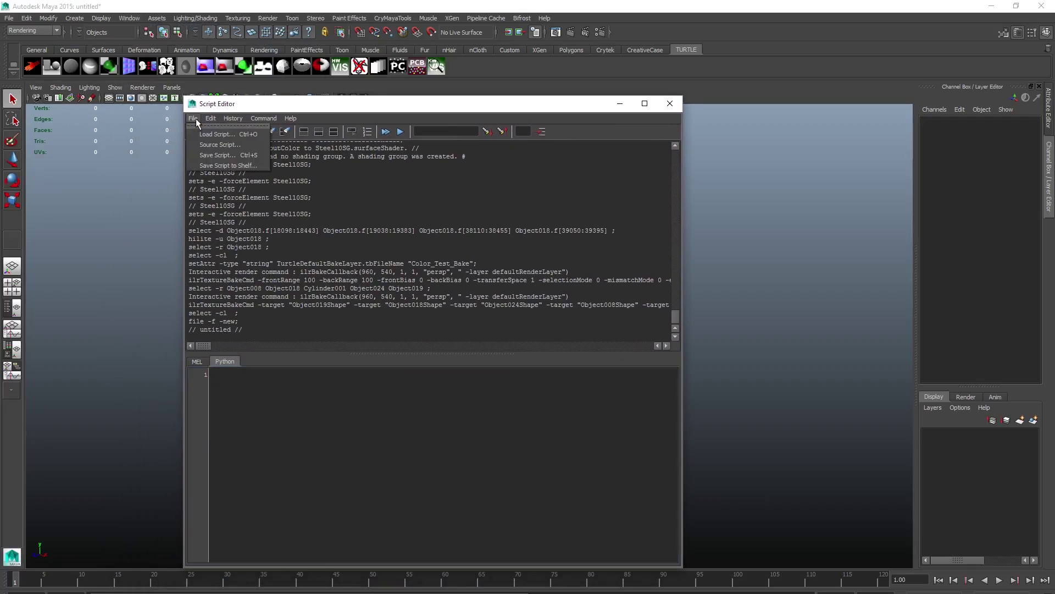
{"action": "left_click", "coordinate": [194, 133]}
{"action": "left_click", "coordinate": [194, 132]}
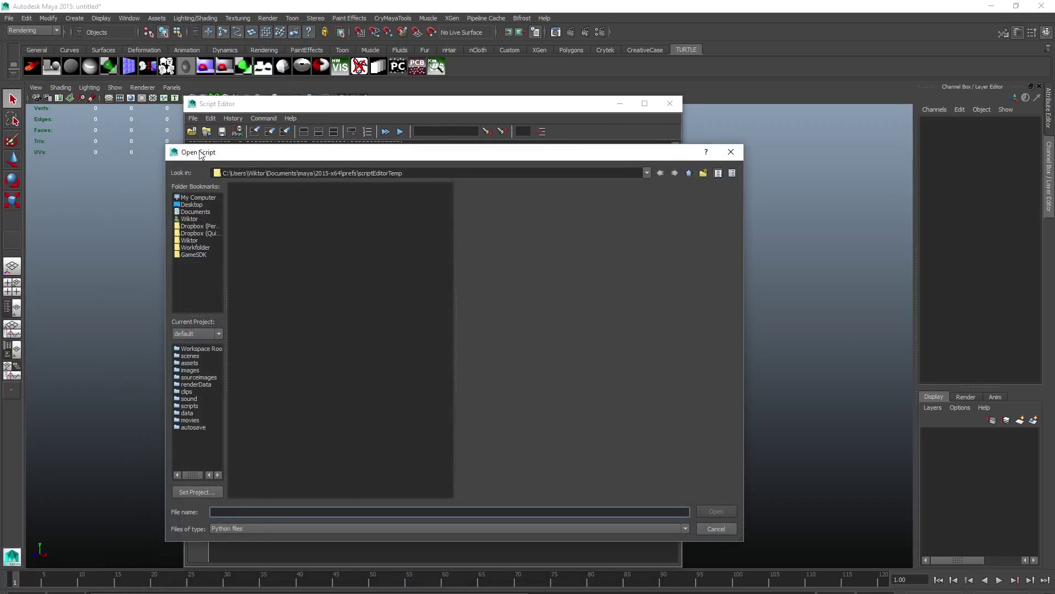
{"action": "left_click", "coordinate": [199, 198]}
{"action": "double_click", "coordinate": [240, 190]}
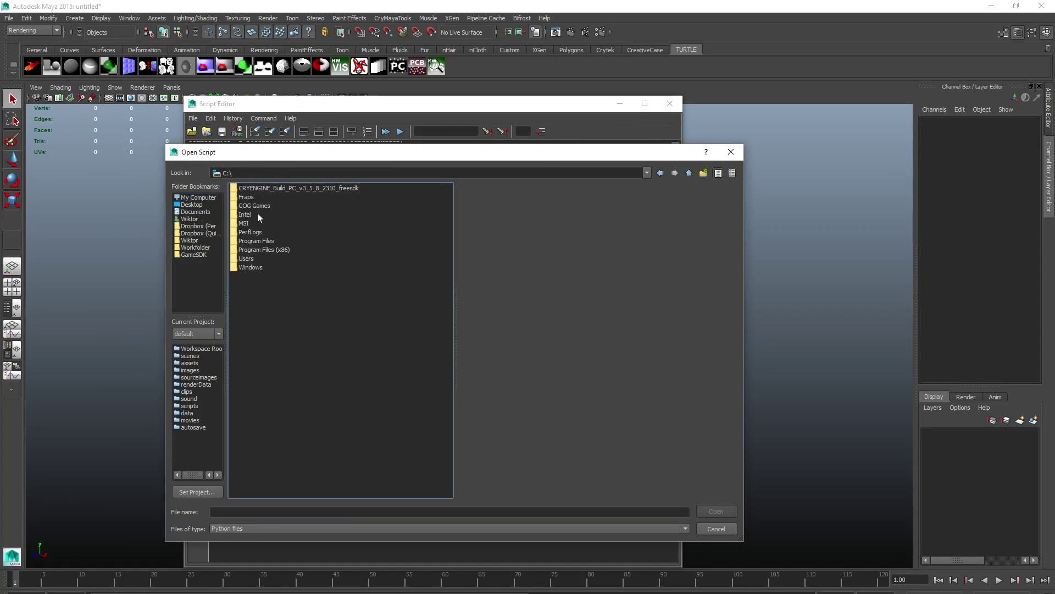
{"action": "double_click", "coordinate": [260, 240]}
{"action": "double_click", "coordinate": [260, 408]}
{"action": "double_click", "coordinate": [247, 188]}
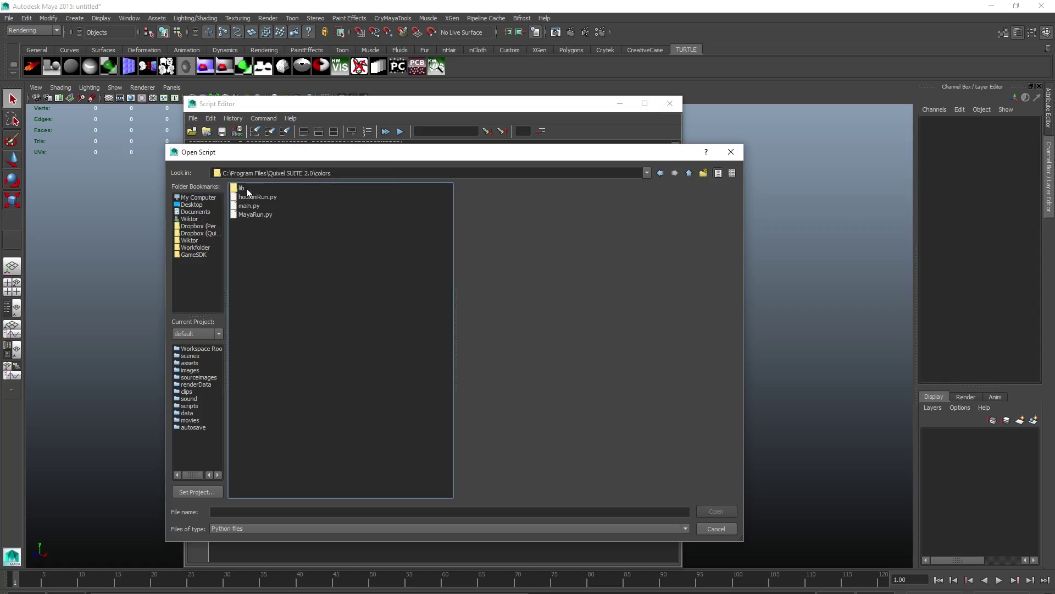
{"action": "double_click", "coordinate": [255, 216]}
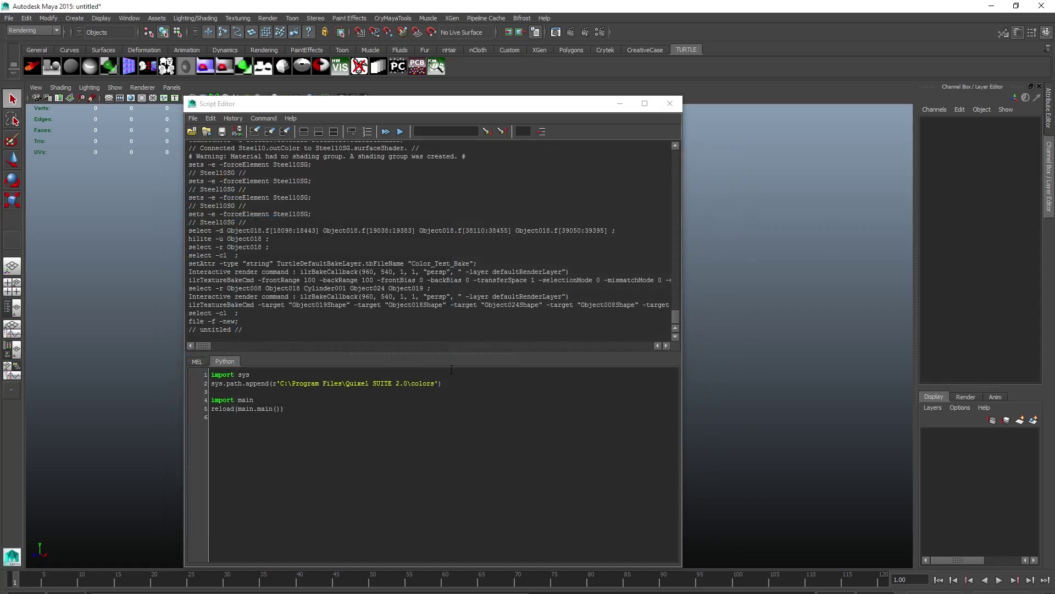
Step: Run the loaded Python script to launch Quixel Colors, and enlarge and close its window
{"action": "left_click_drag", "start_coordinate": [451, 382], "coordinate": [213, 385]}
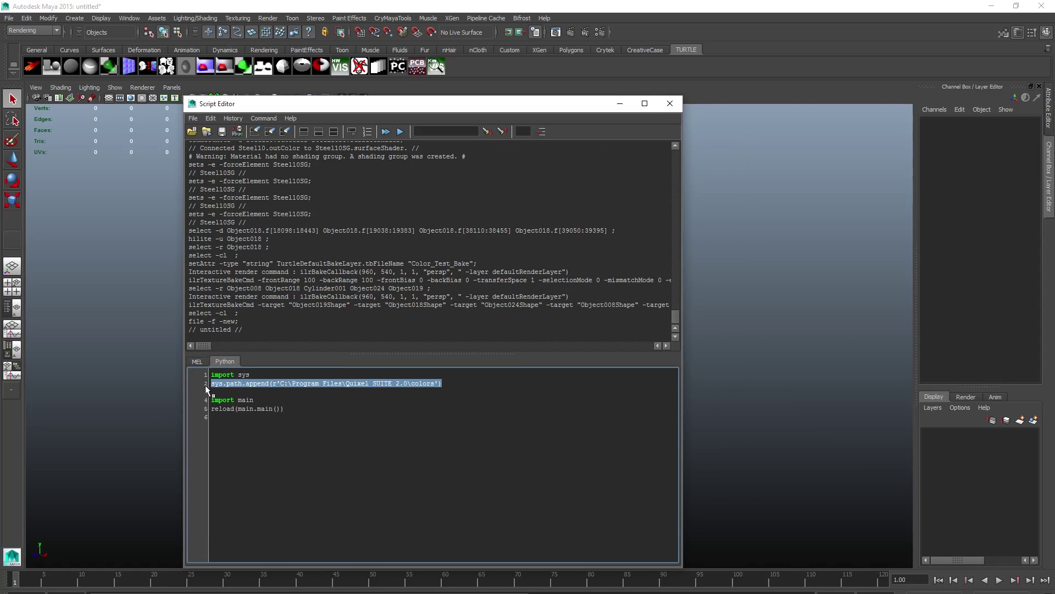
{"action": "left_click", "coordinate": [350, 427]}
{"action": "key", "text": "ctrl+Return"}
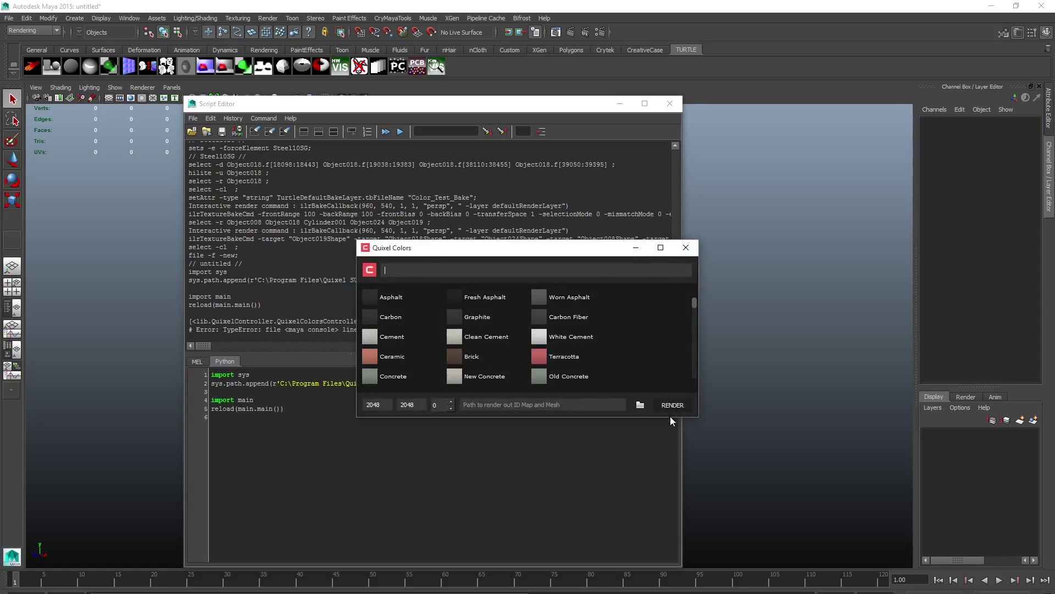
{"action": "left_click_drag", "start_coordinate": [702, 419], "coordinate": [701, 488]}
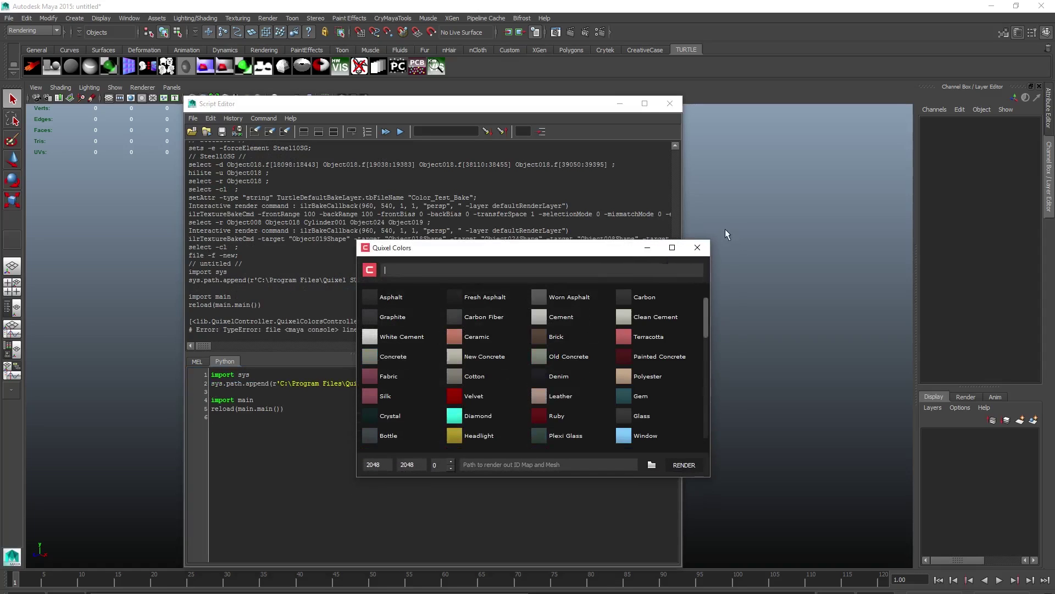
{"action": "left_click", "coordinate": [687, 246]}
Step: Store the whole Python script as a button on the Polygons shelf
{"action": "key", "text": "ctrl+a"}
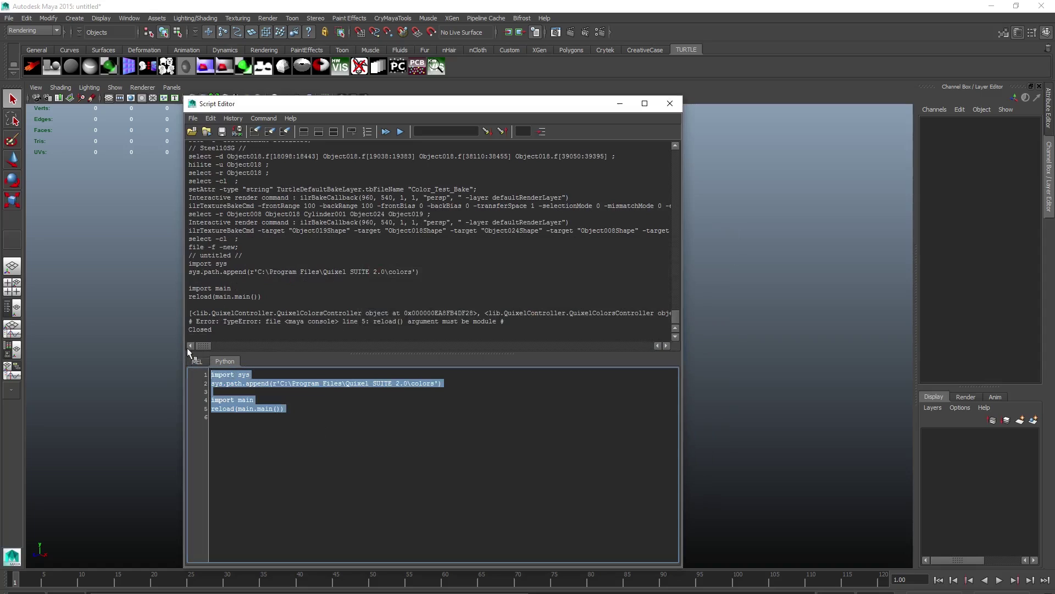
{"action": "left_click", "coordinate": [572, 50]}
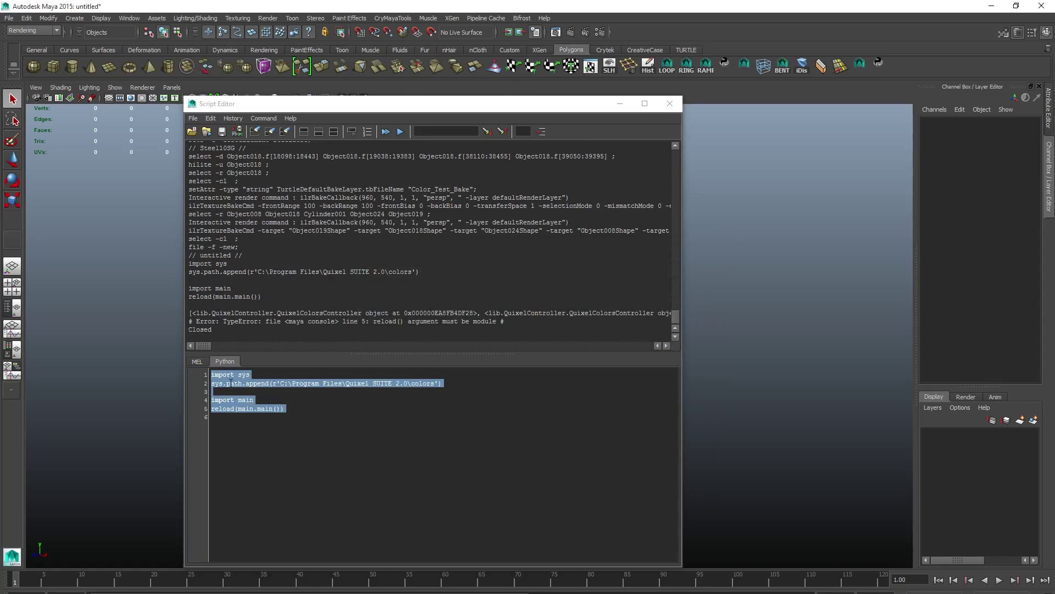
{"action": "mouse_move", "coordinate": [277, 388]}
{"action": "middle_mouse_down"}
{"action": "mouse_move", "coordinate": [486, 297]}
{"action": "mouse_move", "coordinate": [759, 124]}
{"action": "mouse_move", "coordinate": [895, 68]}
{"action": "middle_mouse_up"}
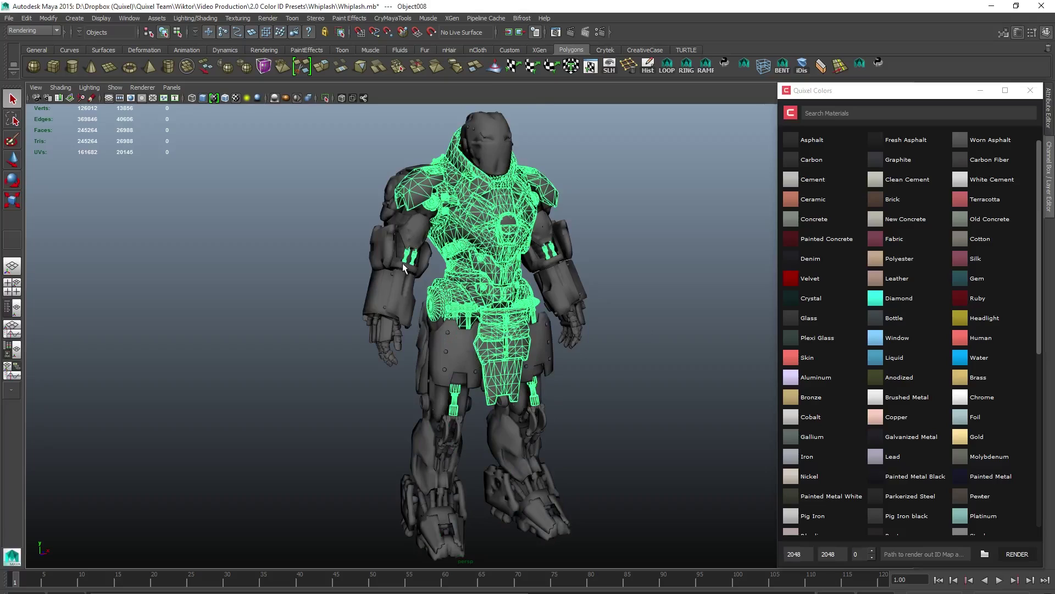
Step: Select the entire robot model, search the materials for "metal" and assign Painted Metal Black to it
{"action": "left_click_drag", "start_coordinate": [656, 199], "coordinate": [523, 266], "text": "alt"}
{"action": "left_click_drag", "start_coordinate": [349, 107], "coordinate": [656, 566]}
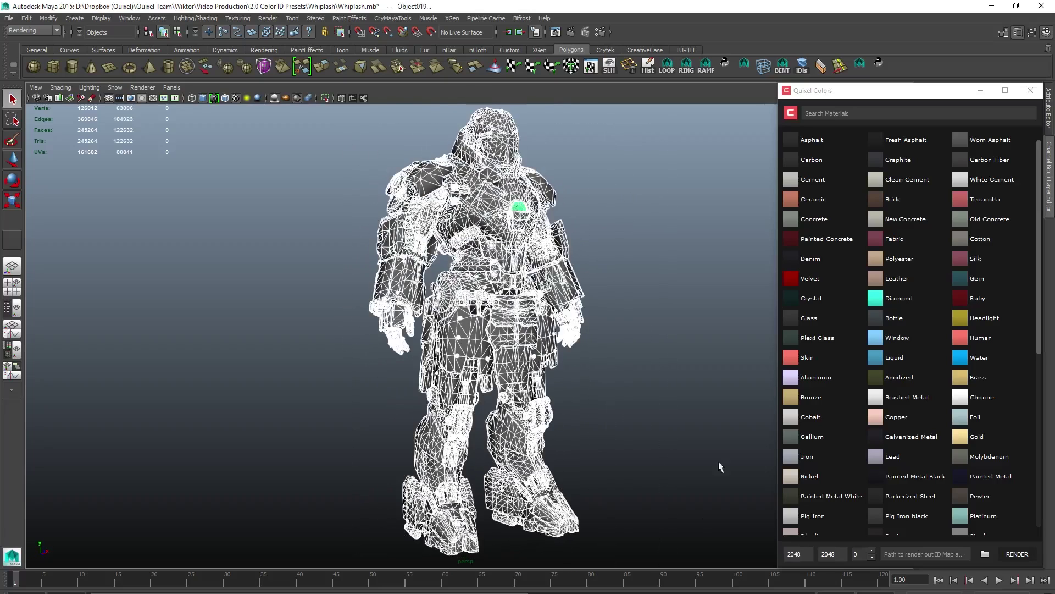
{"action": "left_click", "coordinate": [871, 114]}
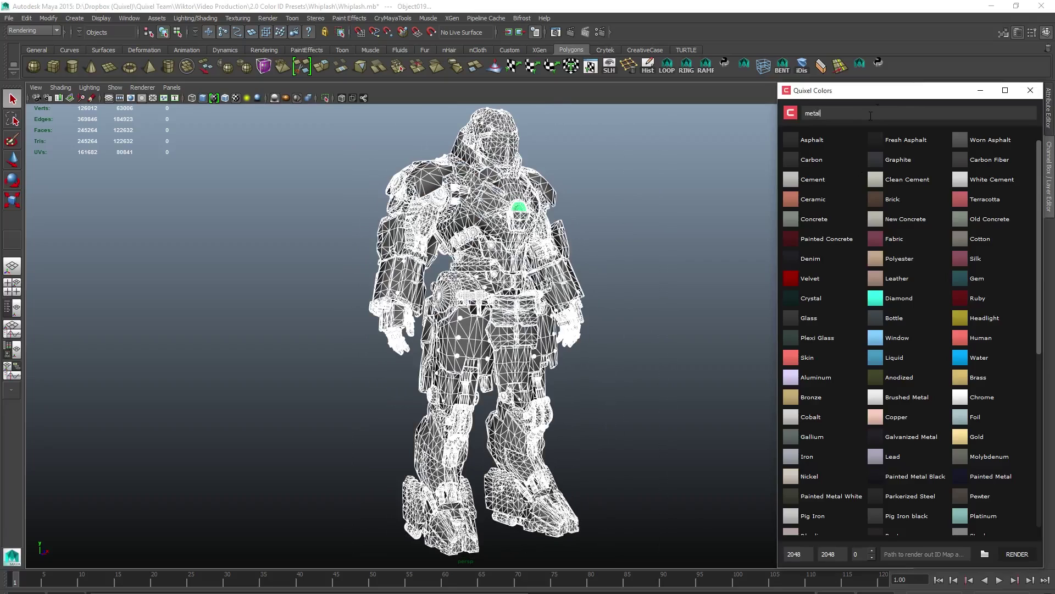
{"action": "type", "text": "metal"}
{"action": "key", "text": "Return"}
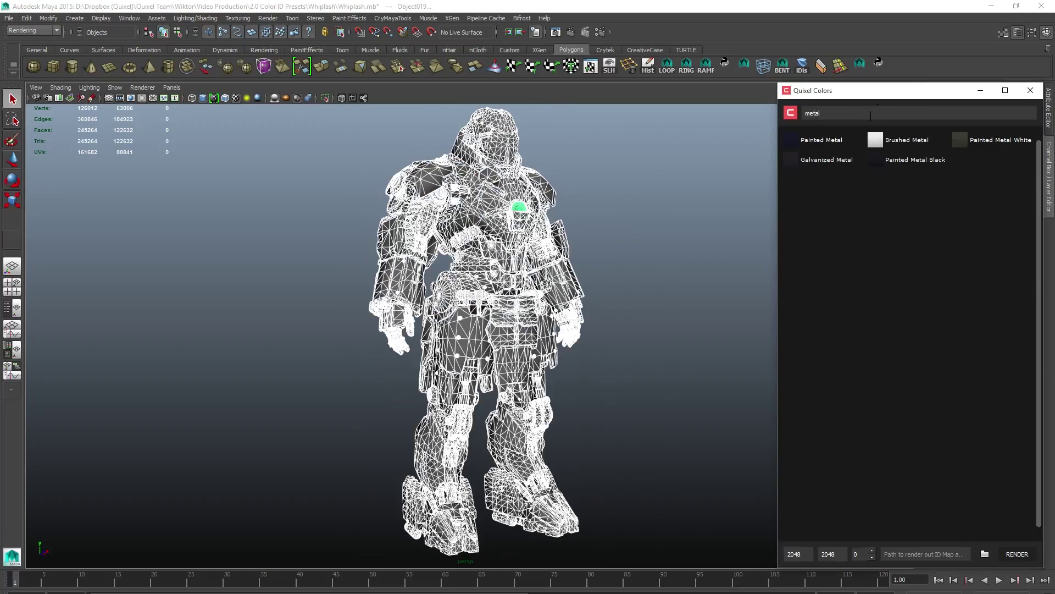
{"action": "left_click", "coordinate": [877, 161]}
Step: Select the faces of the curved knee parts on both legs and assign the Anodized material found with "anod"
{"action": "mouse_move", "coordinate": [714, 202]}
{"action": "left_mouse_down", "text": "alt"}
{"action": "mouse_move", "coordinate": [514, 201]}
{"action": "mouse_move", "coordinate": [626, 206]}
{"action": "left_mouse_up", "text": "alt"}
{"action": "middle_click_drag", "start_coordinate": [457, 351], "coordinate": [427, 248], "text": "alt"}
{"action": "right_click_drag", "start_coordinate": [414, 238], "coordinate": [485, 319], "text": "alt"}
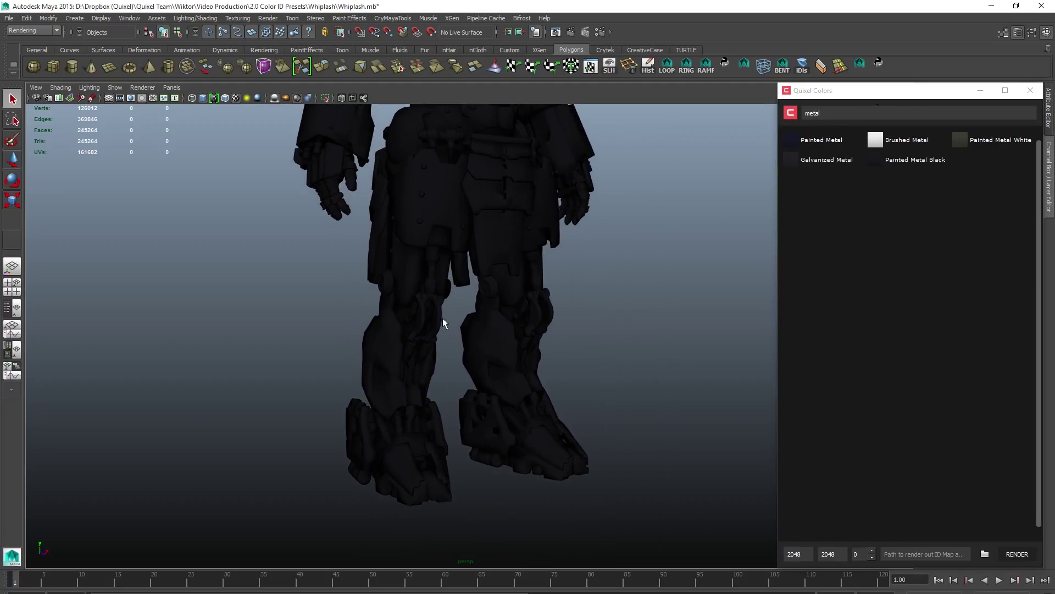
{"action": "left_click", "coordinate": [443, 323]}
{"action": "key", "text": "F11"}
{"action": "scroll", "coordinate": [392, 309], "scroll_direction": "up", "scroll_amount": 5}
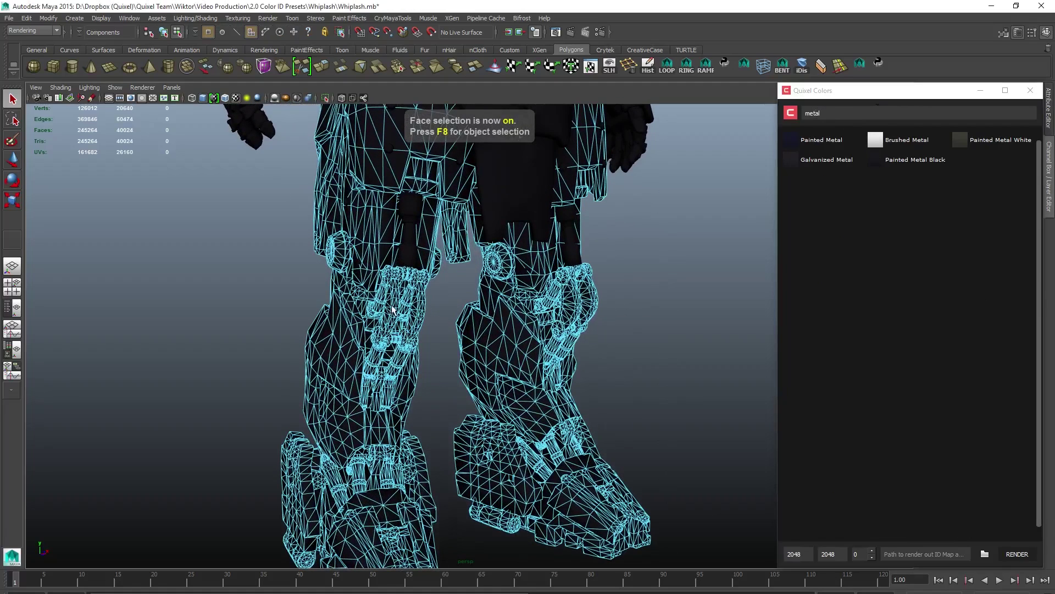
{"action": "left_click", "coordinate": [395, 311]}
{"action": "left_click", "coordinate": [422, 317], "text": "shift"}
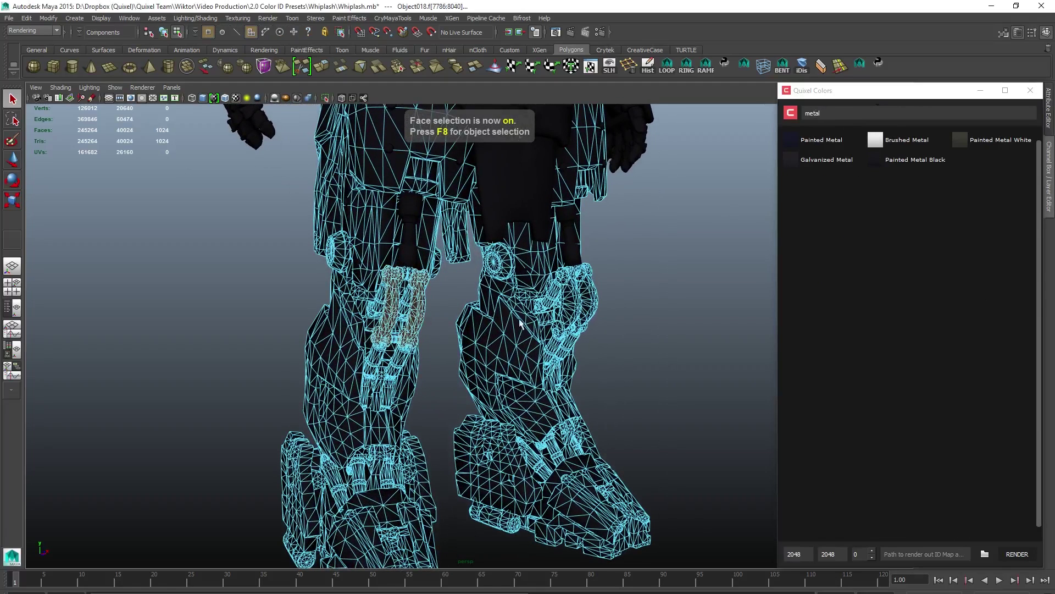
{"action": "left_click", "coordinate": [569, 306], "text": "shift"}
{"action": "left_click", "coordinate": [596, 302], "text": "shift"}
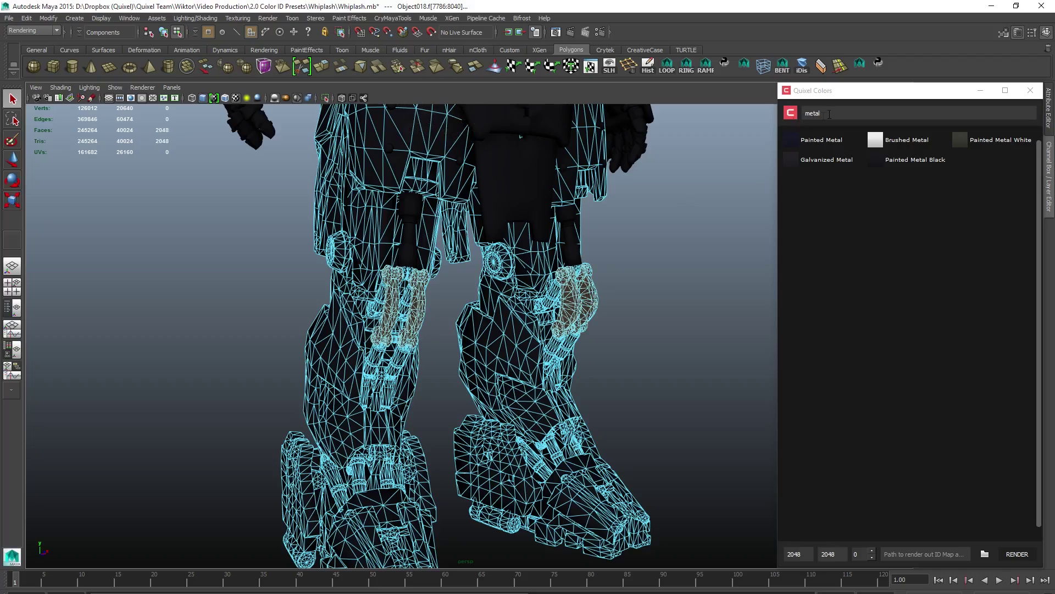
{"action": "left_click_drag", "start_coordinate": [829, 114], "coordinate": [723, 114]}
{"action": "type", "text": "anod"}
{"action": "left_click", "coordinate": [800, 141]}
{"action": "left_click", "coordinate": [658, 230]}
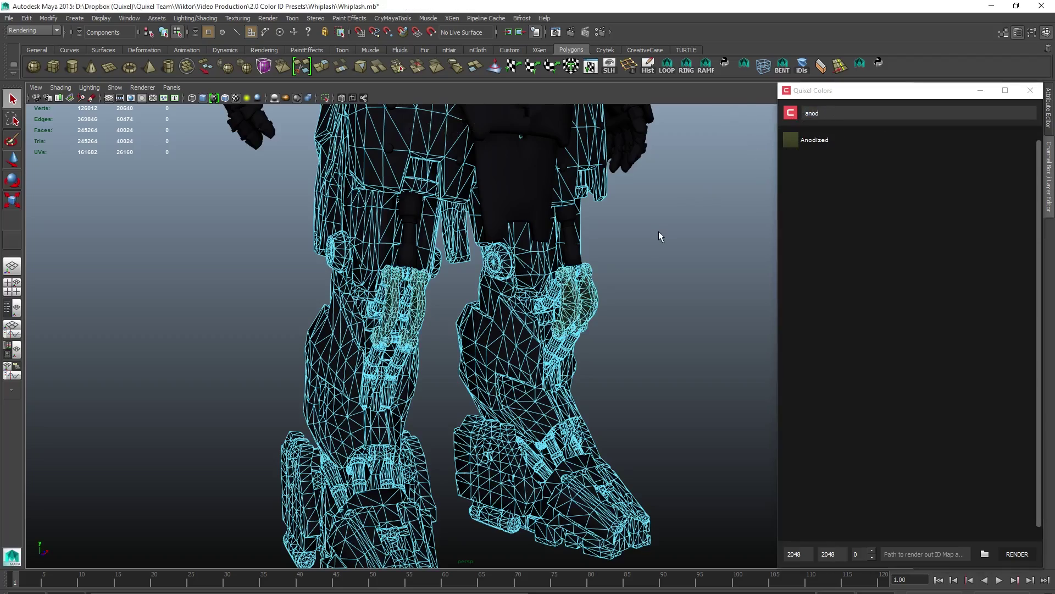
{"action": "key", "text": "F8"}
{"action": "left_click", "coordinate": [658, 230]}
Step: Assign the Anodized material to the small ankle pistons above both feet of the leg mesh
{"action": "right_click_drag", "start_coordinate": [659, 231], "coordinate": [556, 225], "text": "alt"}
{"action": "middle_click_drag", "start_coordinate": [412, 346], "coordinate": [439, 279], "text": "alt"}
{"action": "right_click_drag", "start_coordinate": [439, 279], "coordinate": [390, 416], "text": "alt"}
{"action": "left_click", "coordinate": [390, 416]}
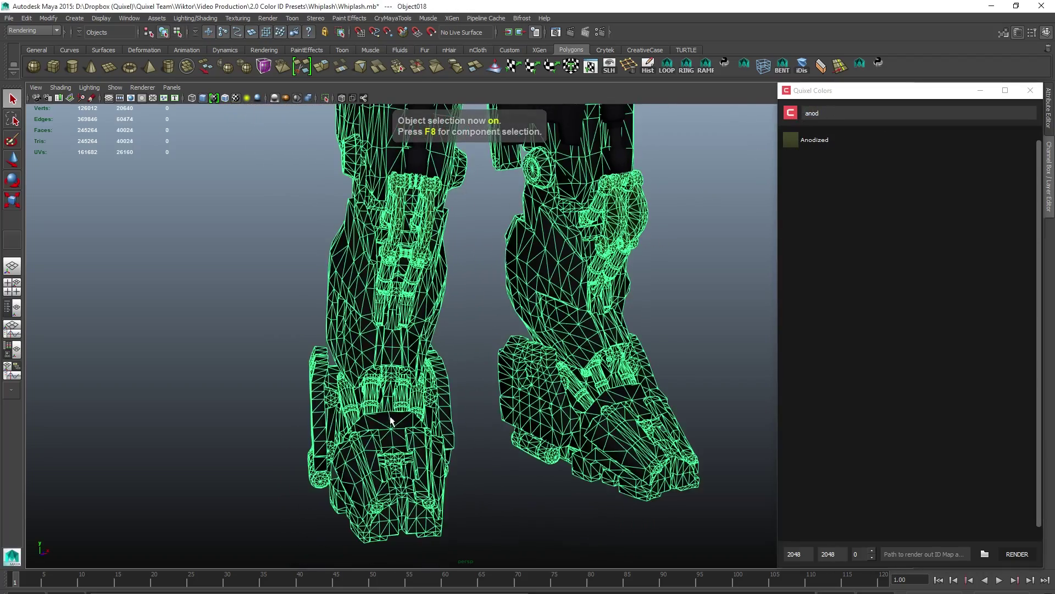
{"action": "key", "text": "F8"}
{"action": "double_click", "coordinate": [389, 384]}
{"action": "right_click_drag", "start_coordinate": [512, 358], "coordinate": [687, 385], "text": "alt"}
{"action": "middle_click_drag", "start_coordinate": [687, 385], "coordinate": [669, 332], "text": "alt"}
{"action": "double_click", "coordinate": [658, 308], "text": "shift"}
Step: Assign the Anodized material to the inset plates on both shoulders of the torso armour
{"action": "right_click_drag", "start_coordinate": [603, 281], "coordinate": [399, 182], "text": "alt"}
{"action": "middle_click_drag", "start_coordinate": [398, 181], "coordinate": [400, 316], "text": "alt"}
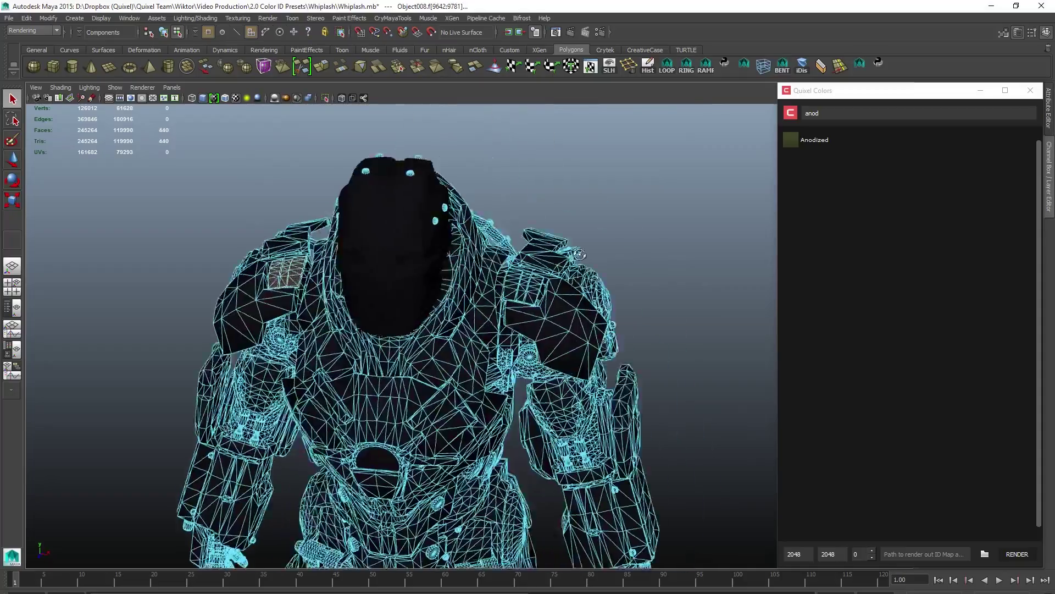
{"action": "left_click_drag", "start_coordinate": [399, 316], "coordinate": [398, 278], "text": "alt"}
{"action": "double_click", "coordinate": [433, 473], "text": "shift"}
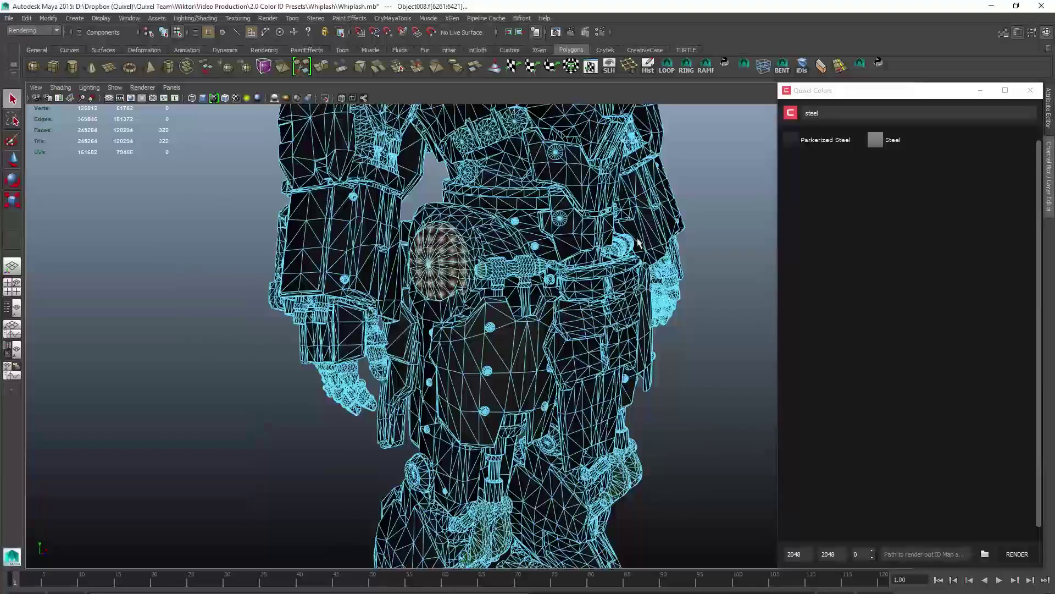
Step: Assign the Steel material to the large hip discs and the round parts along both sides of the torso
{"action": "key", "text": "F8"}
{"action": "left_click", "coordinate": [396, 280]}
{"action": "key", "text": "F11"}
{"action": "left_click_drag", "start_coordinate": [396, 281], "coordinate": [616, 291], "text": "alt"}
{"action": "double_click", "coordinate": [533, 302]}
{"action": "left_click_drag", "start_coordinate": [604, 220], "coordinate": [396, 271], "text": "alt"}
{"action": "key", "text": "F8"}
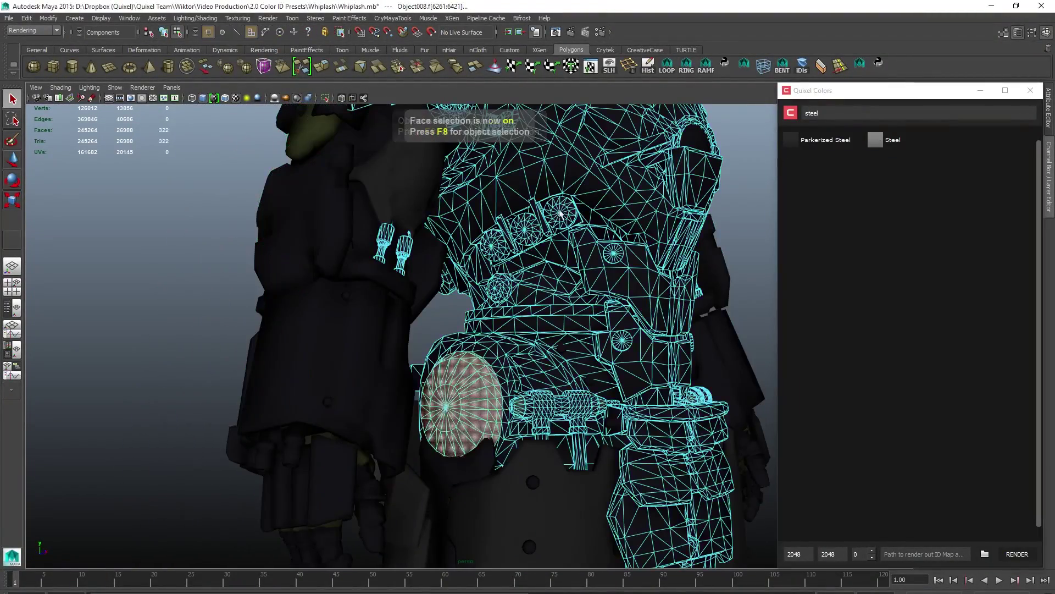
{"action": "left_click_drag", "start_coordinate": [418, 259], "coordinate": [494, 243], "text": "alt"}
{"action": "double_click", "coordinate": [397, 322], "text": "shift"}
{"action": "left_click_drag", "start_coordinate": [308, 253], "coordinate": [490, 259], "text": "alt"}
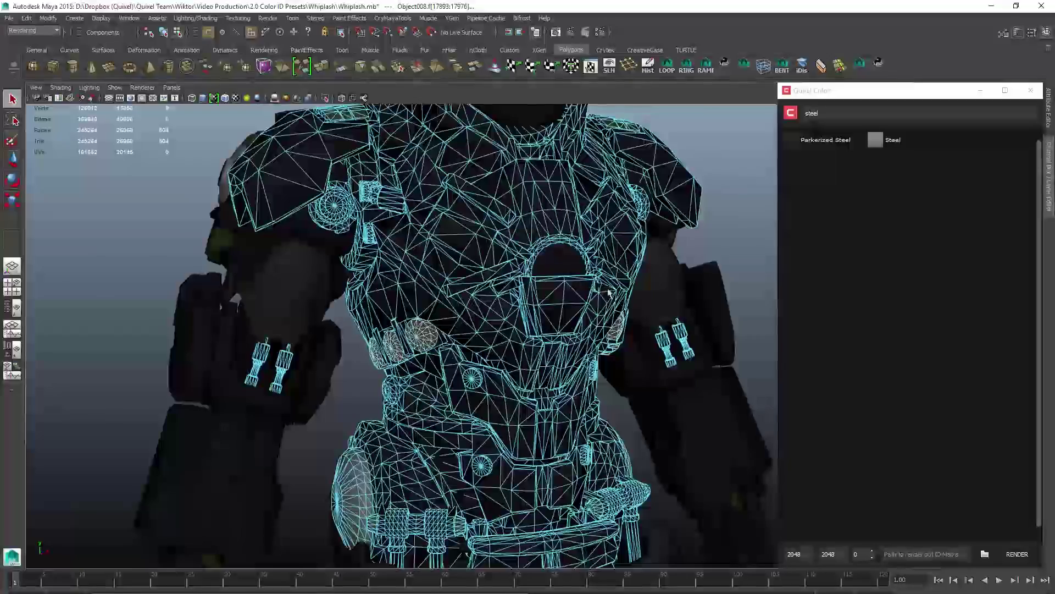
{"action": "double_click", "coordinate": [484, 277], "text": "shift"}
{"action": "double_click", "coordinate": [610, 272], "text": "shift"}
{"action": "left_click", "coordinate": [879, 142]}
Step: Assign the Steel material to the round knee discs on both legs
{"action": "left_click_drag", "start_coordinate": [648, 224], "coordinate": [484, 236], "text": "alt"}
{"action": "key", "text": "F8"}
{"action": "left_click", "coordinate": [342, 307]}
{"action": "right_click_drag", "start_coordinate": [483, 236], "coordinate": [472, 294], "text": "alt"}
{"action": "left_click", "coordinate": [434, 323]}
{"action": "middle_click_drag", "start_coordinate": [434, 322], "coordinate": [377, 193], "text": "alt"}
{"action": "left_click", "coordinate": [377, 192]}
{"action": "key", "text": "F8"}
{"action": "left_click_drag", "start_coordinate": [377, 193], "coordinate": [489, 198], "text": "alt"}
{"action": "double_click", "coordinate": [447, 354]}
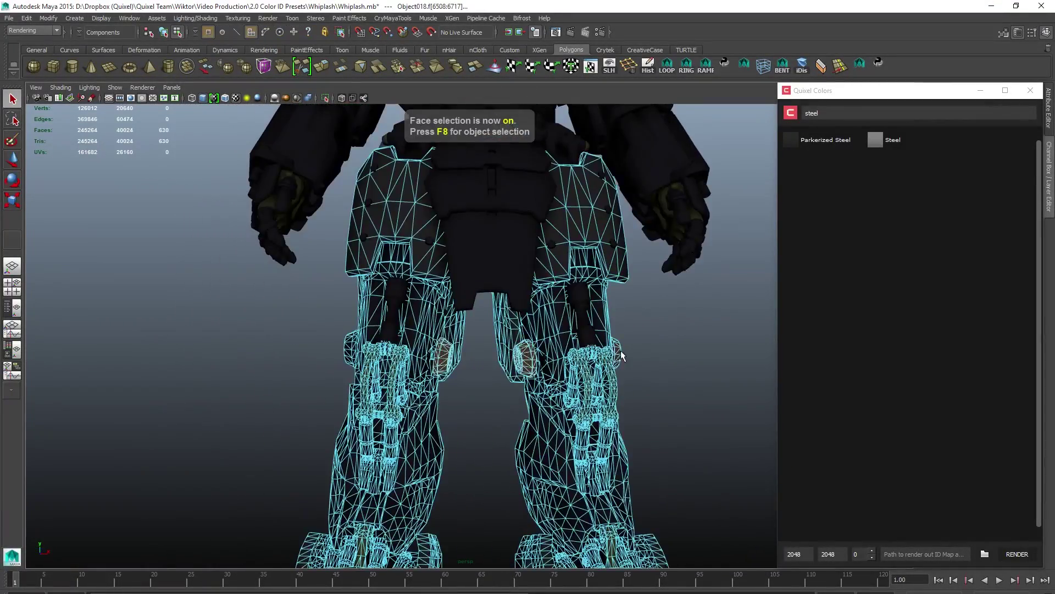
{"action": "left_click_drag", "start_coordinate": [622, 354], "coordinate": [687, 357], "text": "alt"}
{"action": "double_click", "coordinate": [582, 370], "text": "shift"}
Step: Assign the Steel material to the upper arm shells and the small wrist pistons on both arms
{"action": "left_click", "coordinate": [368, 172], "text": "shift"}
{"action": "left_click_drag", "start_coordinate": [369, 172], "coordinate": [259, 174], "text": "alt"}
{"action": "middle_click_drag", "start_coordinate": [384, 165], "coordinate": [358, 411], "text": "alt"}
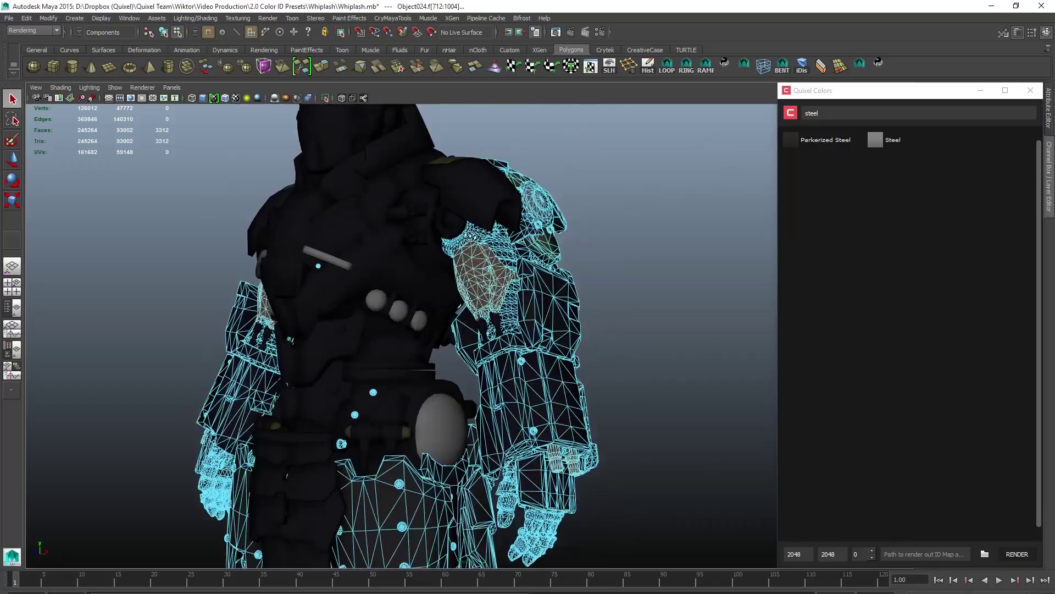
{"action": "left_click_drag", "start_coordinate": [439, 200], "coordinate": [559, 198], "text": "alt"}
{"action": "middle_click_drag", "start_coordinate": [559, 198], "coordinate": [561, 358], "text": "alt"}
{"action": "left_click", "coordinate": [577, 247], "text": "shift"}
{"action": "left_click_drag", "start_coordinate": [577, 231], "coordinate": [451, 220], "text": "alt"}
{"action": "key", "text": "F8"}
{"action": "left_click", "coordinate": [695, 207]}
Step: Assign the Steel material to further detail parts on the robot's upper back
{"action": "right_click_drag", "start_coordinate": [695, 207], "coordinate": [594, 236], "text": "alt"}
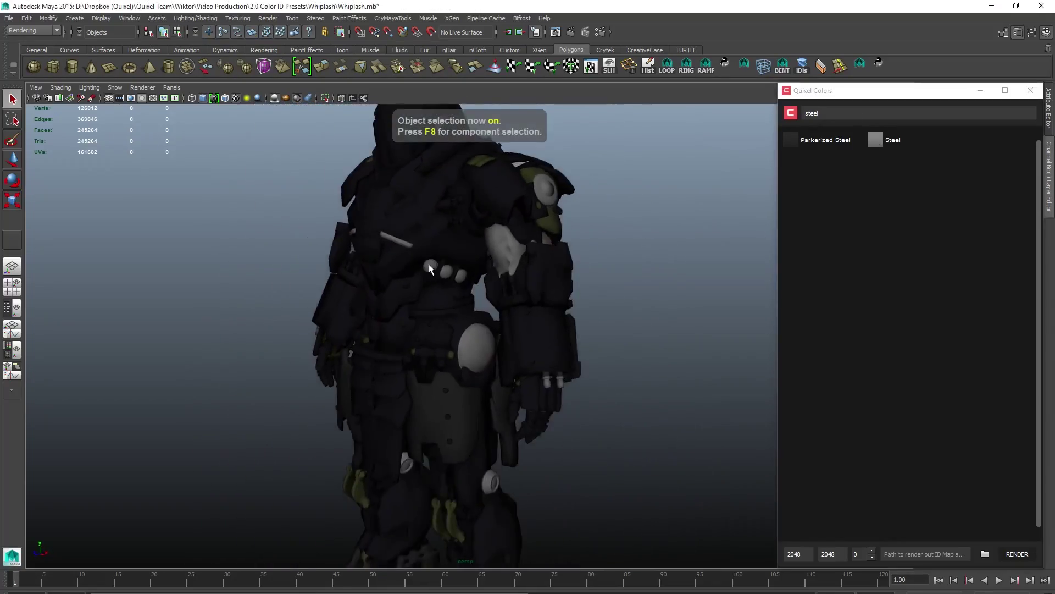
{"action": "left_click_drag", "start_coordinate": [649, 247], "coordinate": [521, 259], "text": "alt"}
{"action": "right_click_drag", "start_coordinate": [520, 259], "coordinate": [616, 253], "text": "alt"}
{"action": "middle_click_drag", "start_coordinate": [427, 253], "coordinate": [427, 203], "text": "alt"}
{"action": "left_click_drag", "start_coordinate": [495, 296], "coordinate": [439, 303], "text": "alt"}
{"action": "middle_click_drag", "start_coordinate": [440, 302], "coordinate": [462, 363], "text": "alt"}
{"action": "middle_click_drag", "start_coordinate": [385, 182], "coordinate": [434, 354], "text": "alt"}
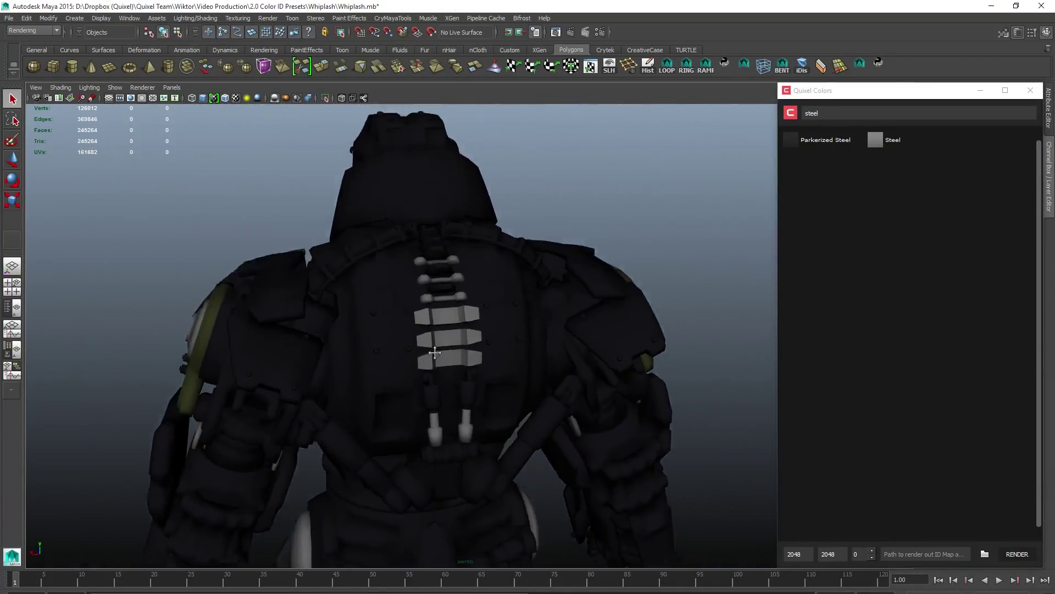
{"action": "left_click", "coordinate": [385, 297]}
{"action": "key", "text": "F8"}
{"action": "right_click_drag", "start_coordinate": [435, 354], "coordinate": [407, 330], "text": "alt"}
{"action": "double_click", "coordinate": [220, 285]}
{"action": "double_click", "coordinate": [312, 240], "text": "shift"}
{"action": "left_click", "coordinate": [875, 140]}
Step: Search the materials for "rubber" and assign Synthetic Rubber to the two curved tubes across the upper back
{"action": "middle_click_drag", "start_coordinate": [325, 415], "coordinate": [399, 360], "text": "alt"}
{"action": "double_click", "coordinate": [386, 247]}
{"action": "double_click", "coordinate": [568, 234], "text": "shift"}
{"action": "mouse_move", "coordinate": [181, 357]}
{"action": "left_mouse_down", "text": "alt"}
{"action": "mouse_move", "coordinate": [323, 365]}
{"action": "mouse_move", "coordinate": [176, 352]}
{"action": "left_mouse_up", "text": "alt"}
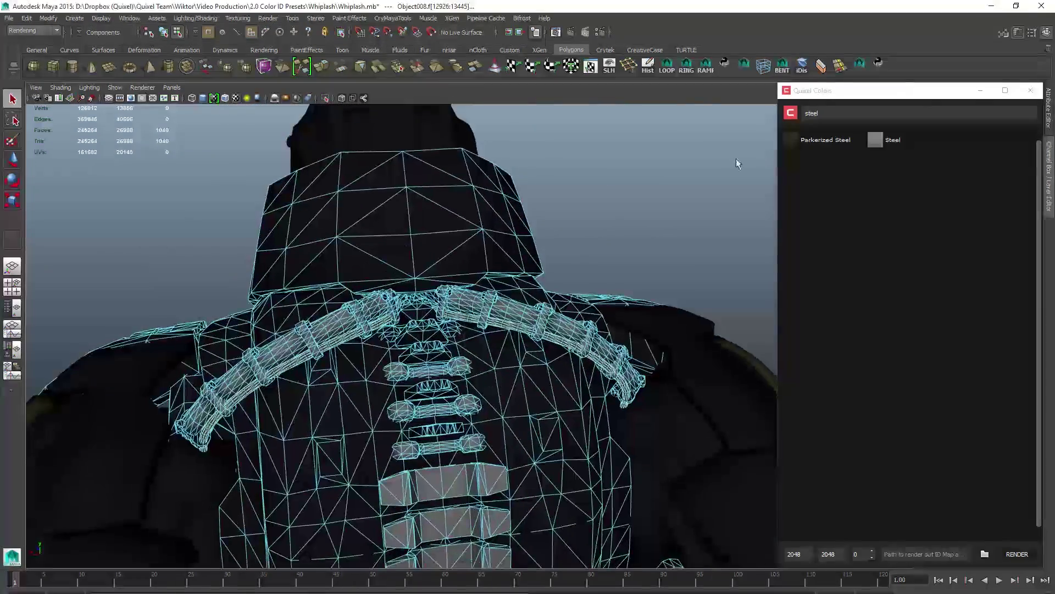
{"action": "left_click_drag", "start_coordinate": [822, 113], "coordinate": [691, 105]}
{"action": "type", "text": "rubber"}
{"action": "left_click", "coordinate": [982, 142]}
{"action": "key", "text": "F8"}
{"action": "left_click", "coordinate": [649, 203]}
Step: Select the bolts around the waist, hips and thighs and assign the Chrome material found with "chrome"
{"action": "left_click_drag", "start_coordinate": [472, 220], "coordinate": [518, 223], "text": "alt"}
{"action": "right_click_drag", "start_coordinate": [518, 224], "coordinate": [295, 399], "text": "alt"}
{"action": "middle_click_drag", "start_coordinate": [295, 398], "coordinate": [281, 132], "text": "alt"}
{"action": "right_click_drag", "start_coordinate": [258, 351], "coordinate": [255, 455], "text": "alt"}
{"action": "left_click", "coordinate": [333, 365]}
{"action": "key", "text": "F8"}
{"action": "middle_click_drag", "start_coordinate": [473, 489], "coordinate": [460, 341], "text": "alt"}
{"action": "left_click_drag", "start_coordinate": [460, 341], "coordinate": [248, 308], "text": "alt"}
{"action": "middle_click_drag", "start_coordinate": [308, 165], "coordinate": [449, 251], "text": "alt"}
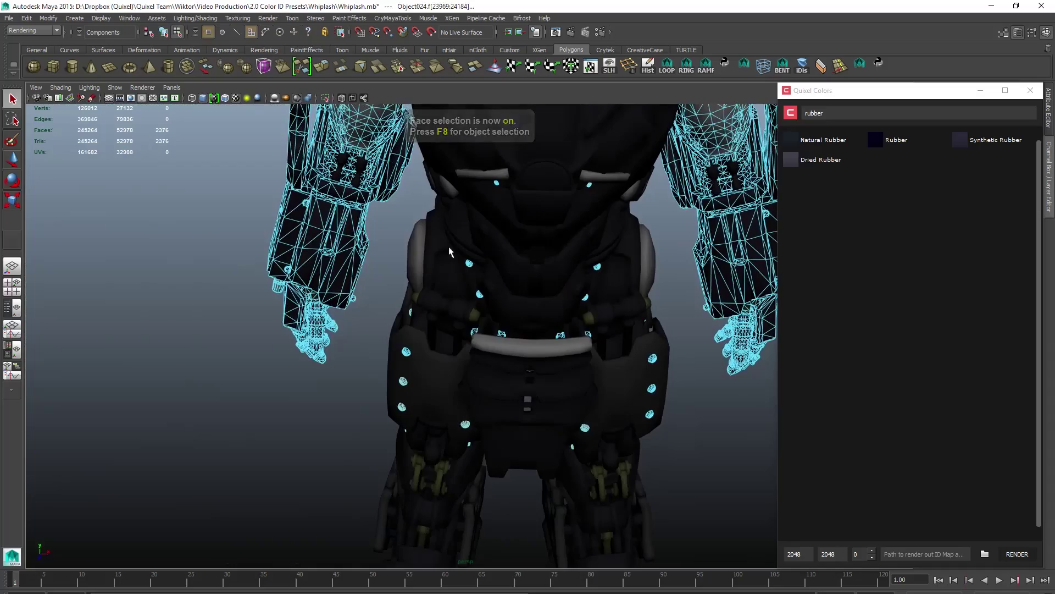
{"action": "left_click_drag", "start_coordinate": [824, 113], "coordinate": [580, 119]}
{"action": "type", "text": "chrome"}
{"action": "left_click", "coordinate": [791, 140]}
{"action": "key", "text": "F8"}
Step: Select the remaining small bolts on the thigh, arms and shoulders on both sides and assign the Chrome material
{"action": "left_click_drag", "start_coordinate": [676, 259], "coordinate": [533, 309], "text": "alt"}
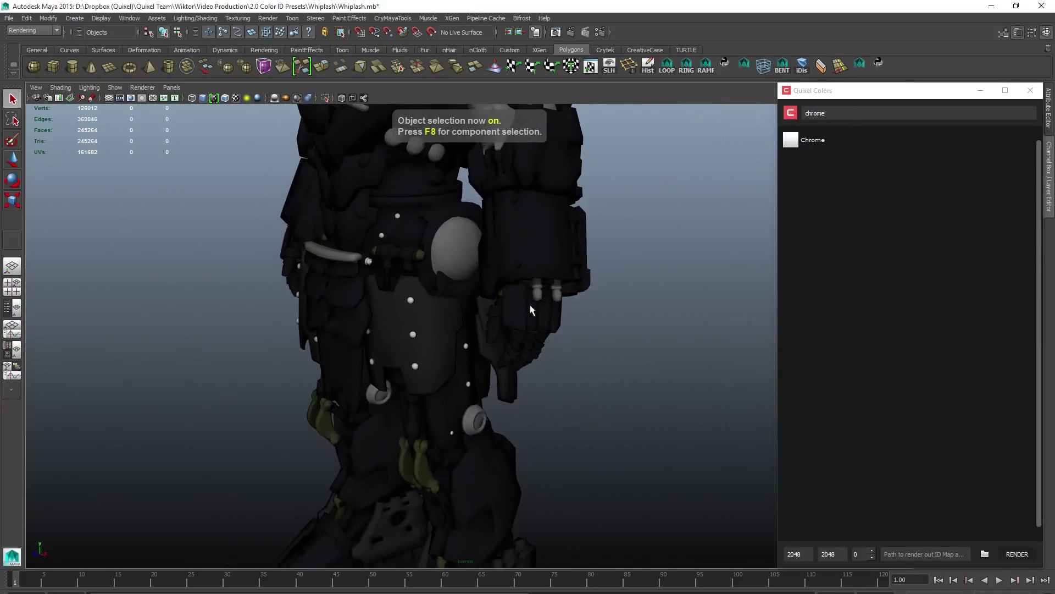
{"action": "left_click", "coordinate": [532, 309]}
{"action": "key", "text": "F8"}
{"action": "double_click", "coordinate": [478, 339], "text": "shift"}
{"action": "double_click", "coordinate": [477, 340]}
{"action": "left_click_drag", "start_coordinate": [477, 340], "coordinate": [633, 330], "text": "alt"}
{"action": "middle_click_drag", "start_coordinate": [473, 187], "coordinate": [456, 451], "text": "alt"}
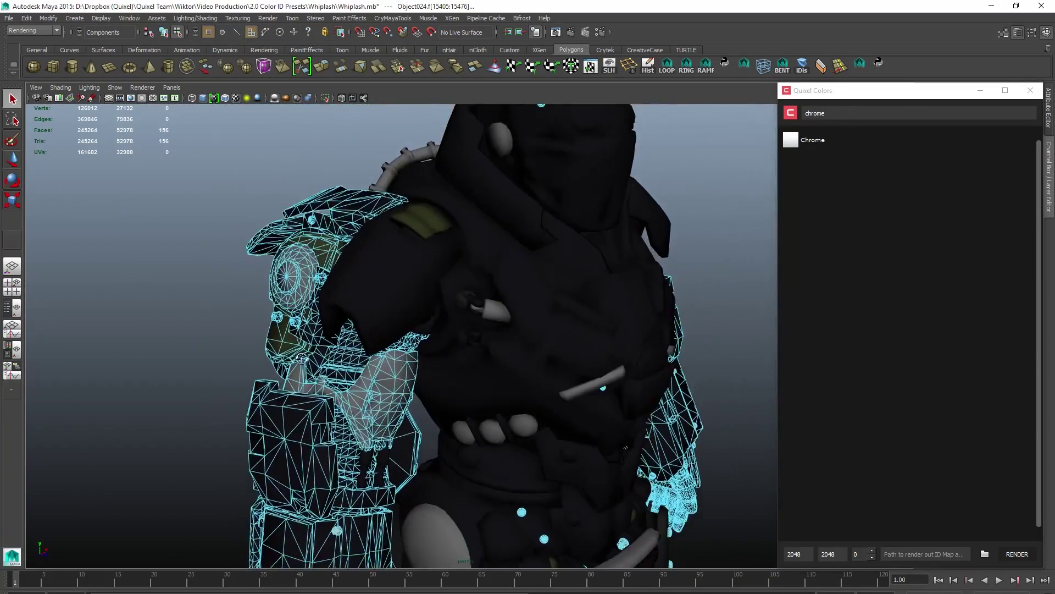
{"action": "right_click_drag", "start_coordinate": [247, 308], "coordinate": [330, 305], "text": "alt"}
{"action": "double_click", "coordinate": [329, 304]}
{"action": "double_click", "coordinate": [371, 232], "text": "shift"}
{"action": "double_click", "coordinate": [329, 152], "text": "shift"}
{"action": "double_click", "coordinate": [291, 300], "text": "shift"}
{"action": "left_click_drag", "start_coordinate": [291, 300], "coordinate": [493, 290], "text": "alt"}
{"action": "double_click", "coordinate": [466, 278], "text": "shift"}
{"action": "double_click", "coordinate": [433, 231], "text": "shift"}
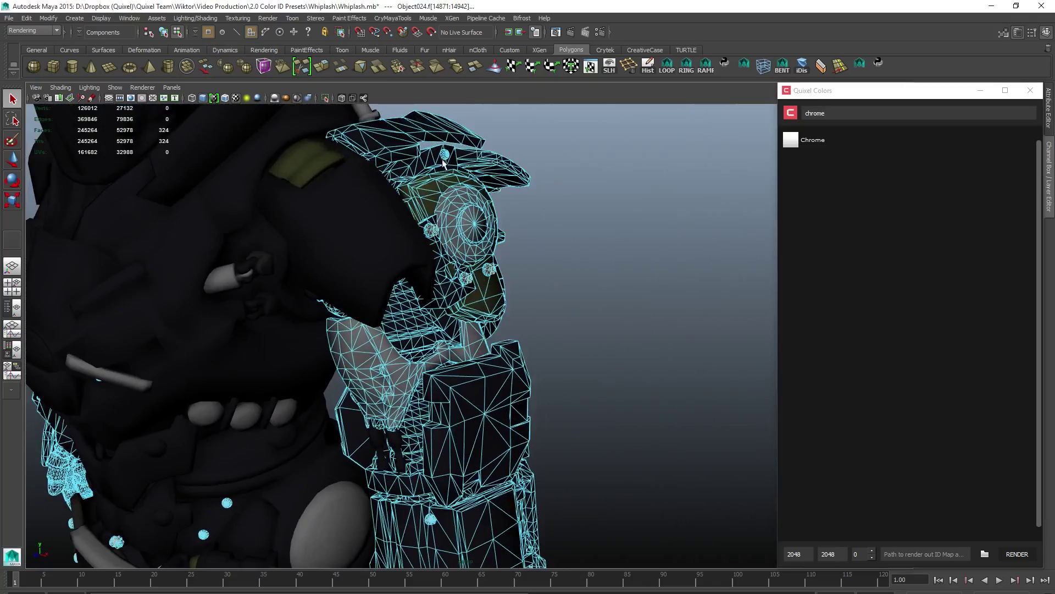
Step: Select the vertical pistons at the back of both feet and assign the Steel material found with "steel"
{"action": "key", "text": "F8"}
{"action": "left_click", "coordinate": [409, 390]}
{"action": "right_click_drag", "start_coordinate": [409, 390], "coordinate": [495, 390], "text": "alt"}
{"action": "key", "text": "F8"}
{"action": "double_click", "coordinate": [385, 330]}
{"action": "double_click", "coordinate": [550, 329], "text": "shift"}
{"action": "left_click_drag", "start_coordinate": [825, 112], "coordinate": [418, 73]}
{"action": "type", "text": "steel"}
{"action": "left_click", "coordinate": [875, 140]}
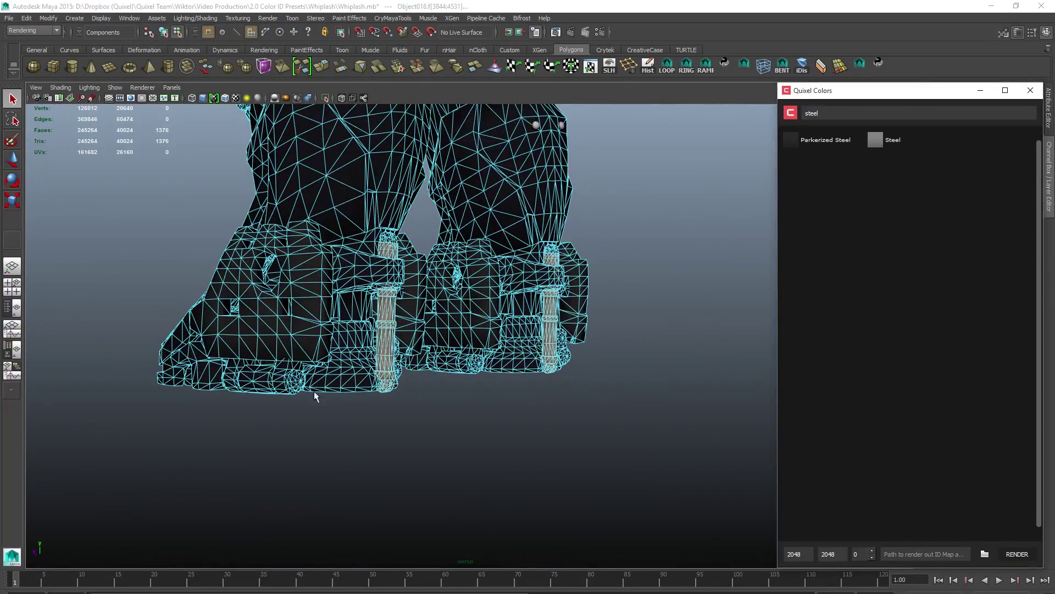
Step: Add further piston parts on both feet to the face selection, assign Steel and return to object selection with the whole robot framed
{"action": "left_click_drag", "start_coordinate": [314, 395], "coordinate": [163, 293], "text": "alt"}
{"action": "double_click", "coordinate": [548, 397], "text": "shift"}
{"action": "left_click_drag", "start_coordinate": [283, 349], "coordinate": [481, 389], "text": "alt"}
{"action": "double_click", "coordinate": [479, 385], "text": "shift"}
{"action": "double_click", "coordinate": [284, 382], "text": "shift"}
{"action": "left_click", "coordinate": [880, 147]}
{"action": "left_click_drag", "start_coordinate": [550, 220], "coordinate": [759, 217], "text": "alt"}
{"action": "key", "text": "F8"}
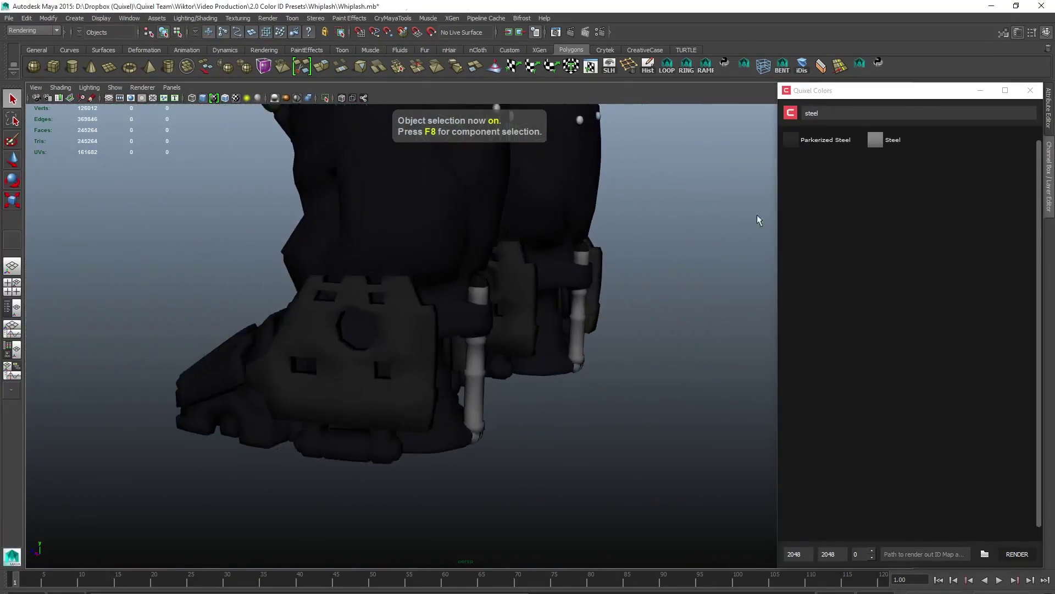
{"action": "left_click", "coordinate": [653, 213]}
{"action": "key", "text": "f"}
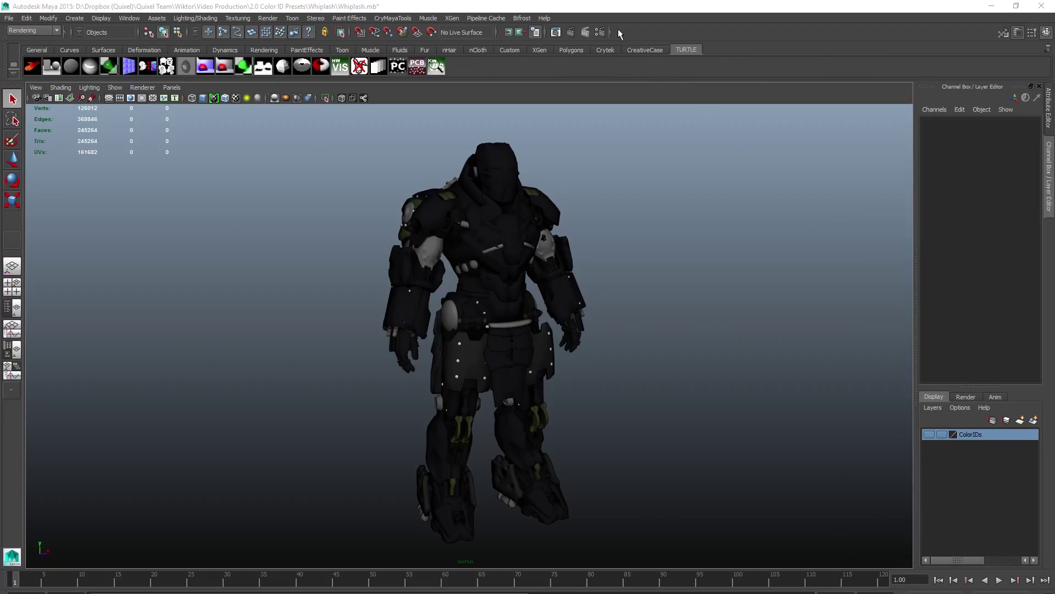
Step: Open the render settings beside the robot and use TURTLE as the renderer
{"action": "left_click", "coordinate": [600, 32]}
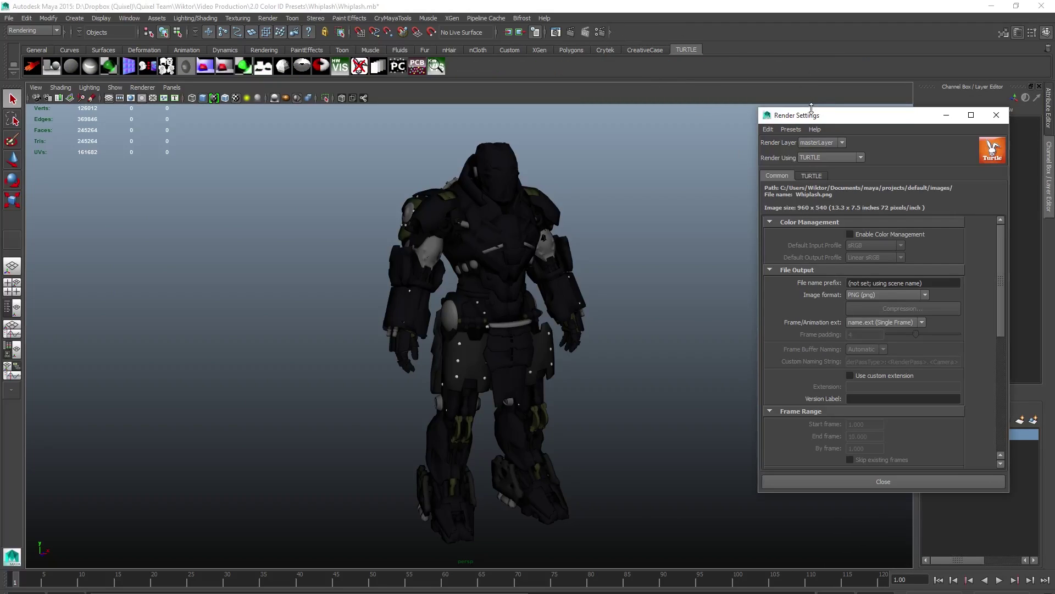
{"action": "left_click_drag", "start_coordinate": [808, 119], "coordinate": [682, 132]}
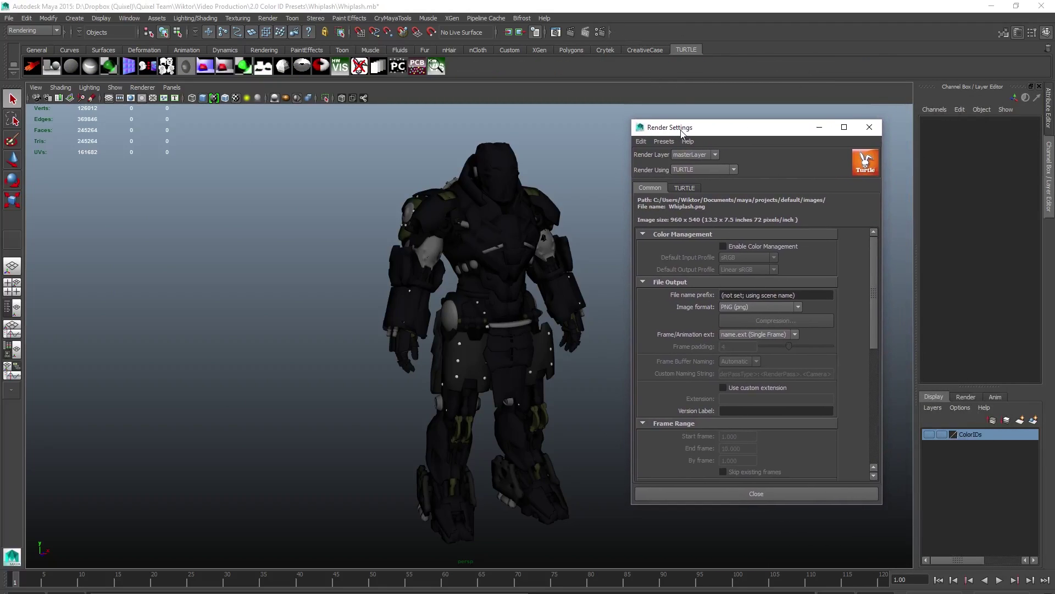
{"action": "left_click", "coordinate": [691, 170]}
{"action": "left_click", "coordinate": [681, 201]}
Step: Check in the Plug-in Manager whether Turtle.mll is loaded and set to auto load
{"action": "left_click", "coordinate": [130, 17]}
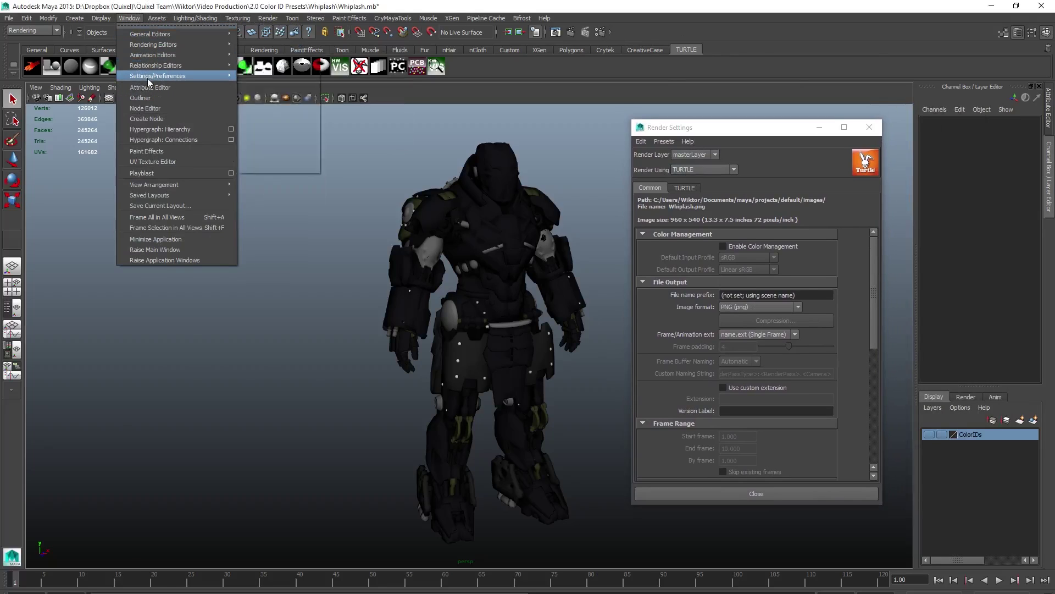
{"action": "mouse_move", "coordinate": [148, 78]}
{"action": "left_click", "coordinate": [274, 167]}
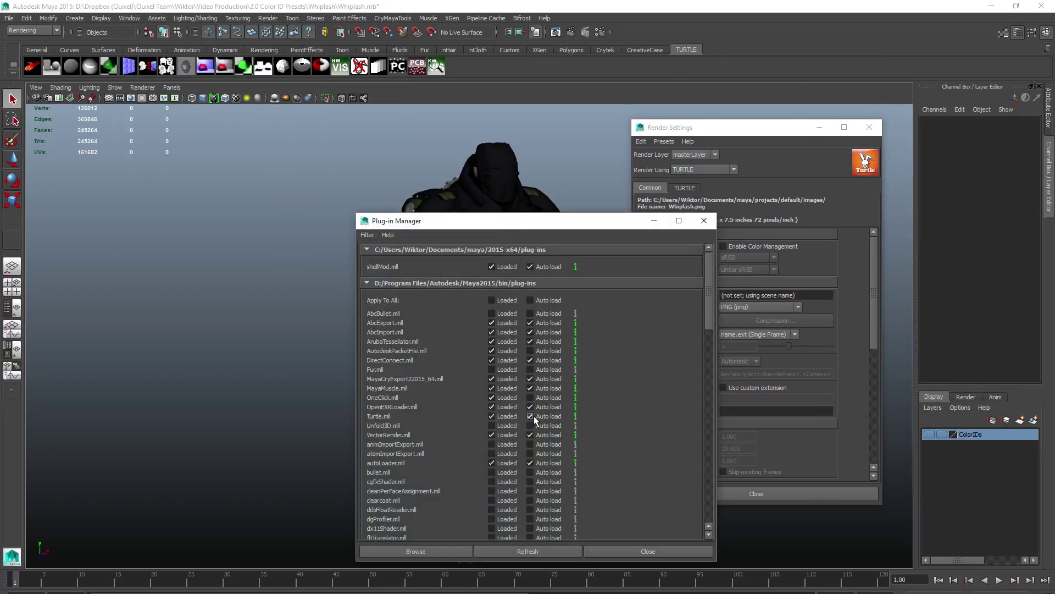
{"action": "left_click", "coordinate": [648, 551]}
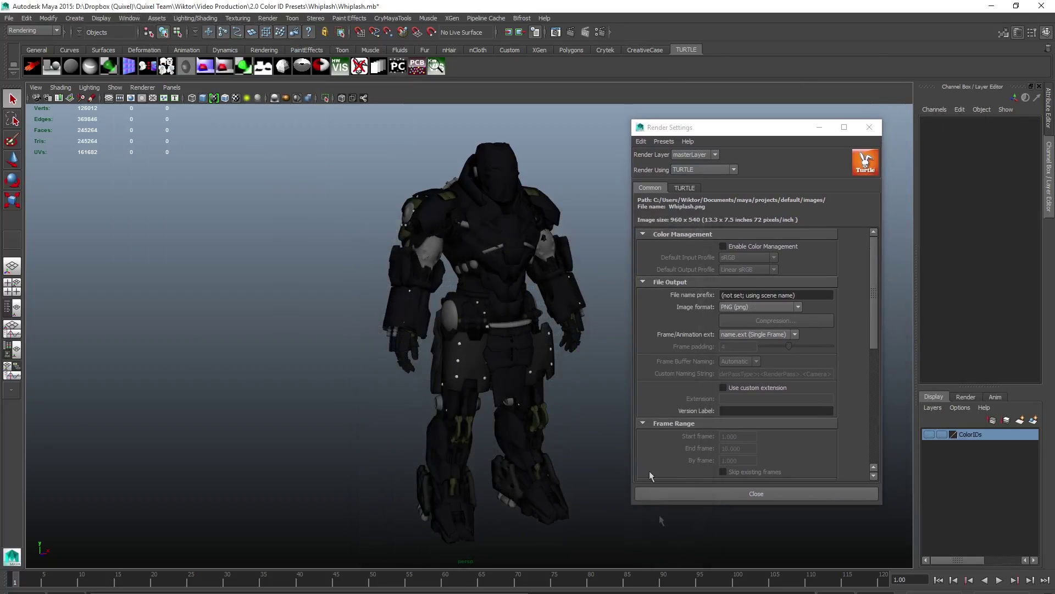
Step: Set the TURTLE render type to Baking and expand the common and texture bake settings
{"action": "left_click", "coordinate": [676, 185]}
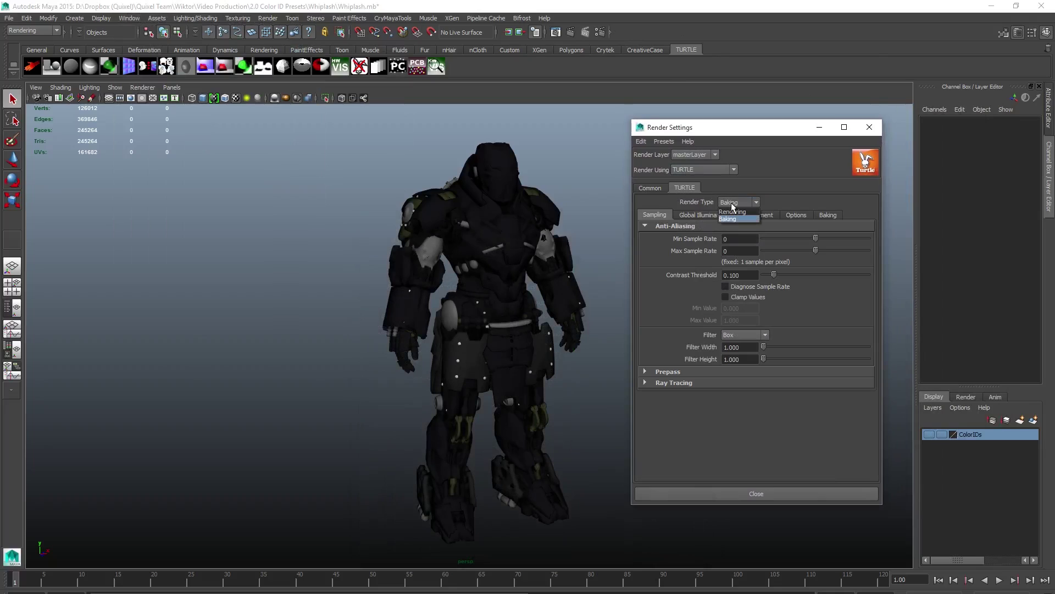
{"action": "left_click", "coordinate": [725, 218]}
{"action": "left_click", "coordinate": [820, 214]}
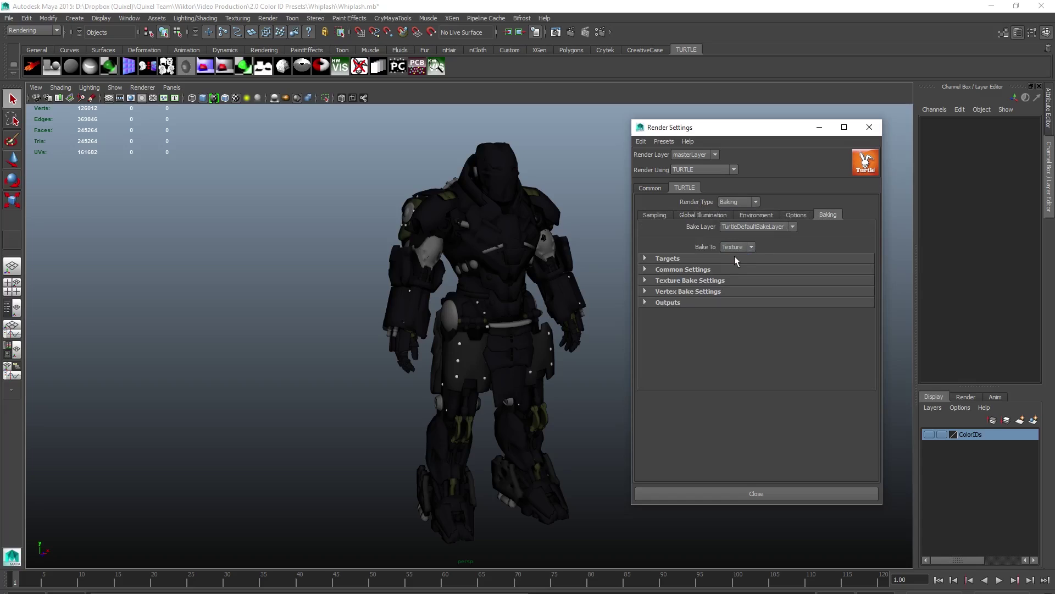
{"action": "left_click", "coordinate": [725, 268]}
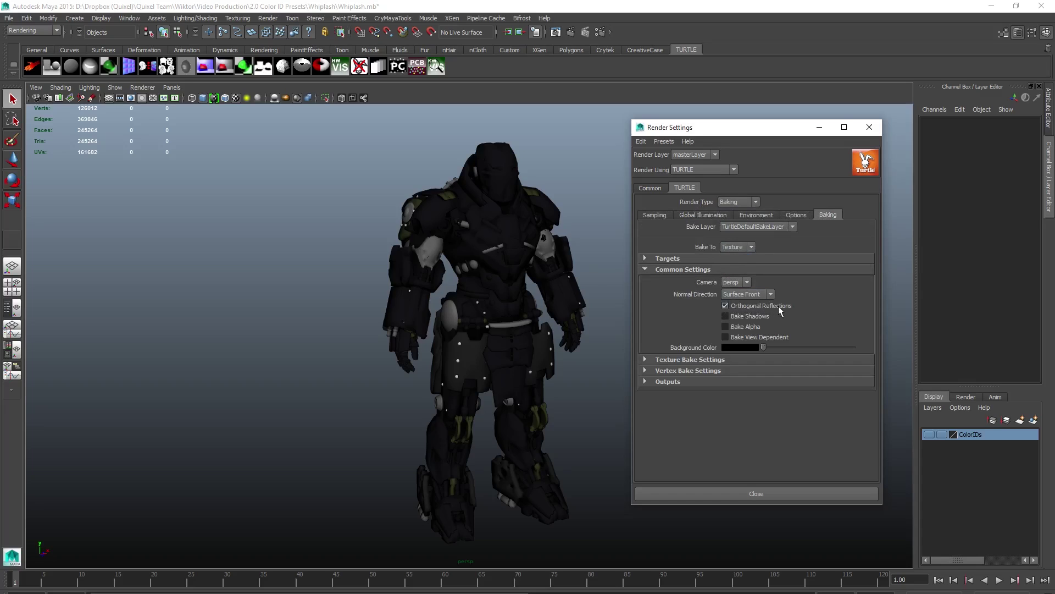
{"action": "left_click", "coordinate": [704, 360]}
{"action": "scroll", "coordinate": [738, 357], "scroll_direction": "down", "scroll_amount": 1}
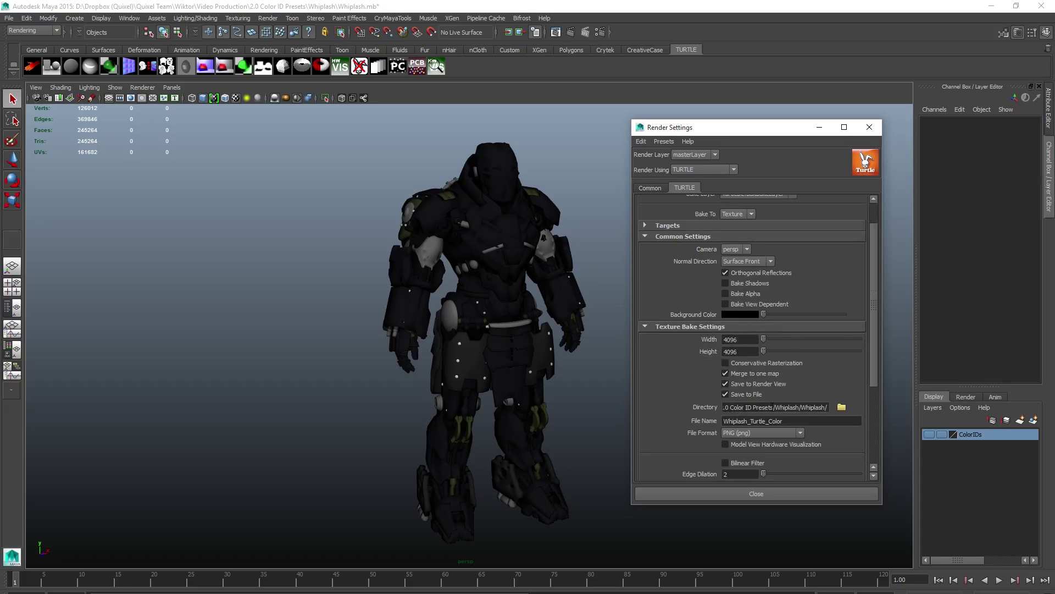
Step: Set the texture bake output directory to the Whiplash folder inside 2.0 Color ID Presets
{"action": "left_click", "coordinate": [841, 408]}
{"action": "left_click", "coordinate": [198, 241]}
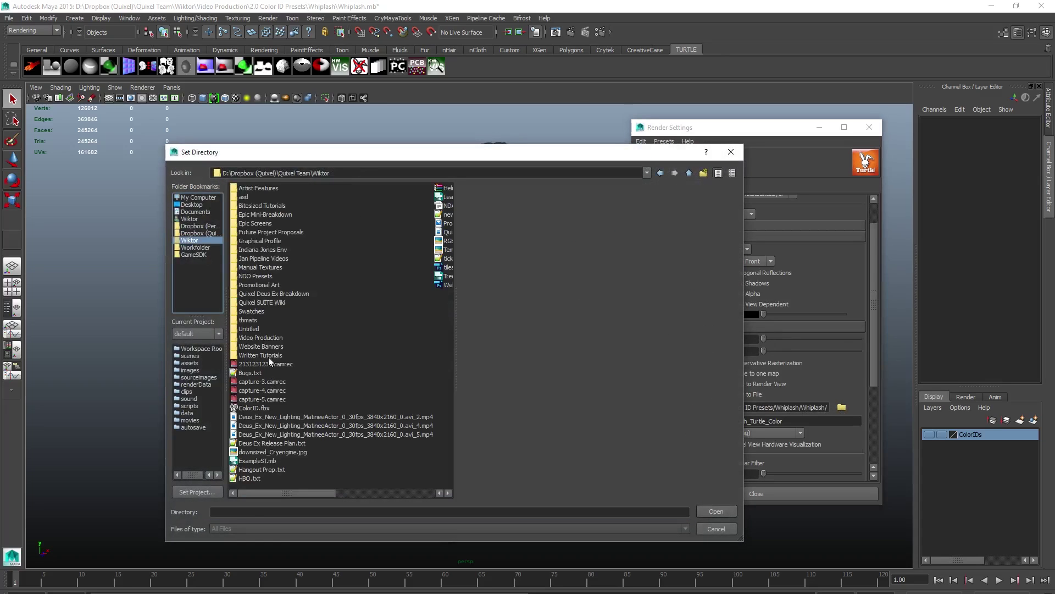
{"action": "double_click", "coordinate": [269, 338]}
{"action": "double_click", "coordinate": [260, 206]}
{"action": "double_click", "coordinate": [253, 223]}
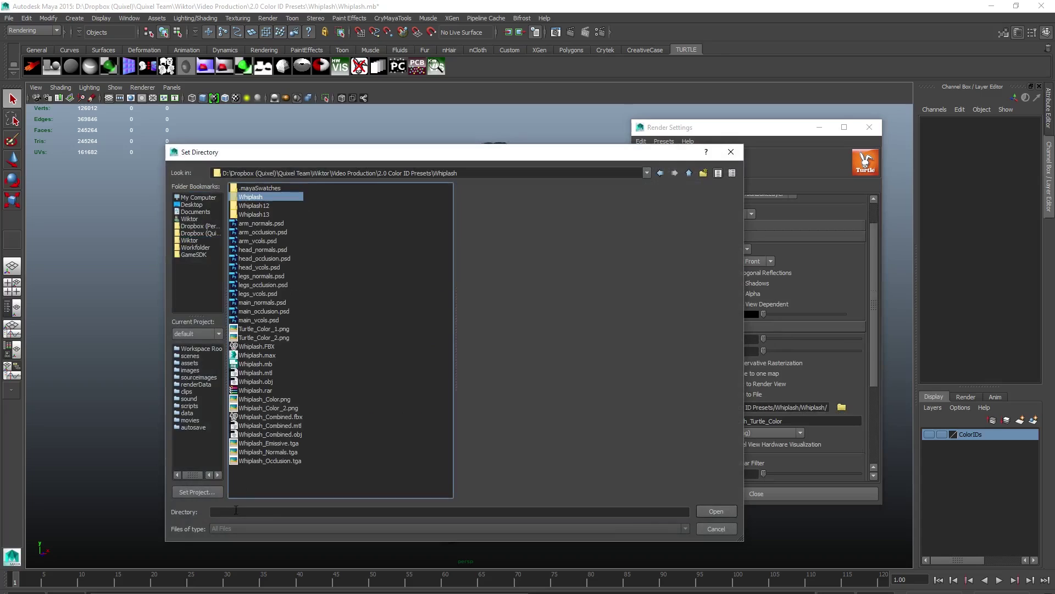
{"action": "left_click", "coordinate": [689, 173]}
{"action": "left_click", "coordinate": [253, 223]}
{"action": "left_click", "coordinate": [713, 512]}
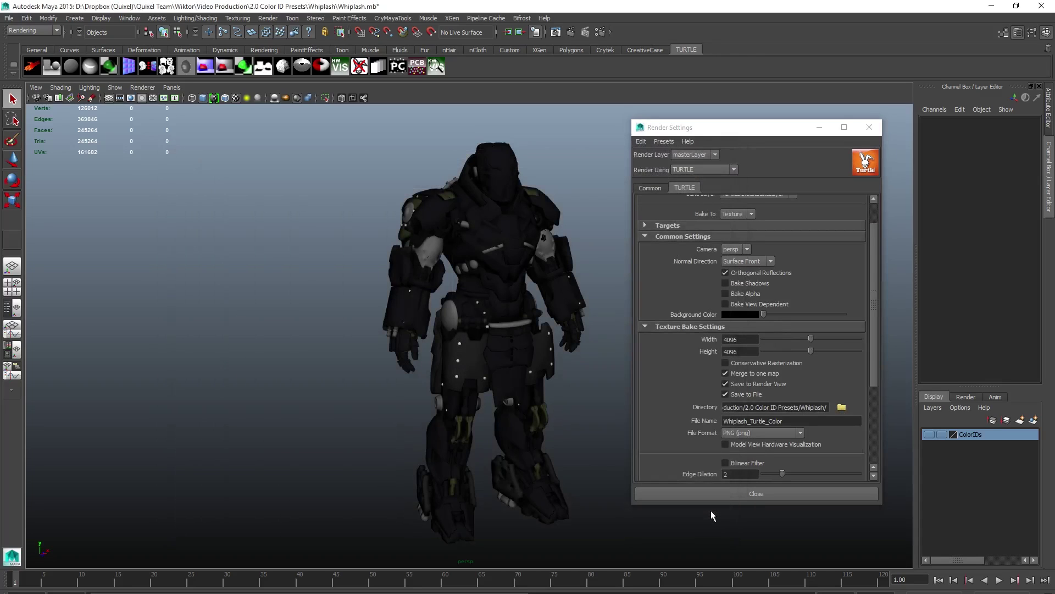
Step: Name the baked texture file Color_Test_Bake and use the PNG file format
{"action": "left_click_drag", "start_coordinate": [787, 422], "coordinate": [696, 426]}
{"action": "type", "text": "Color_Test_Bake"}
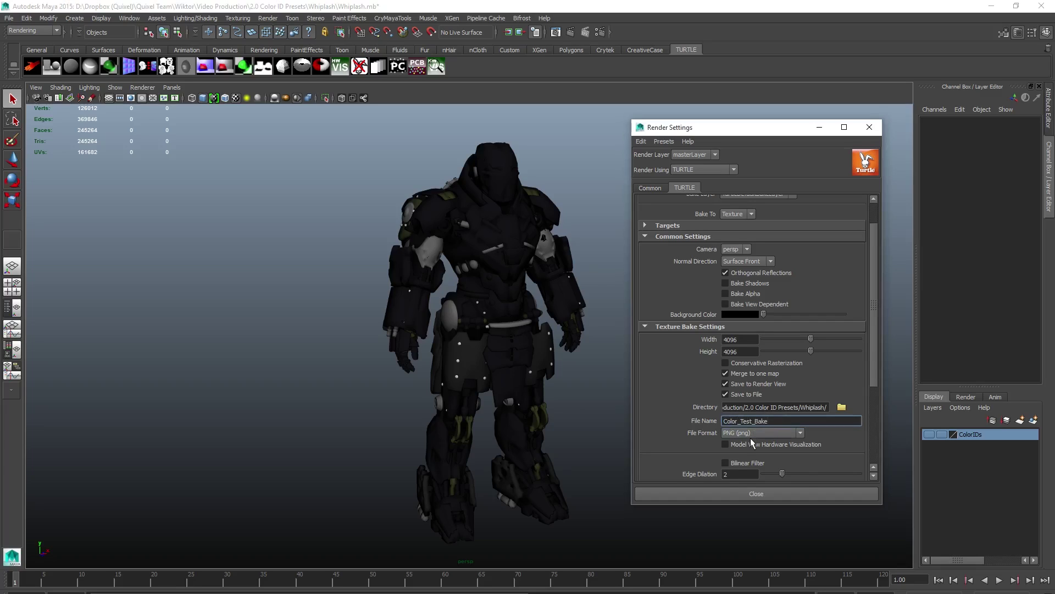
{"action": "left_click", "coordinate": [751, 433]}
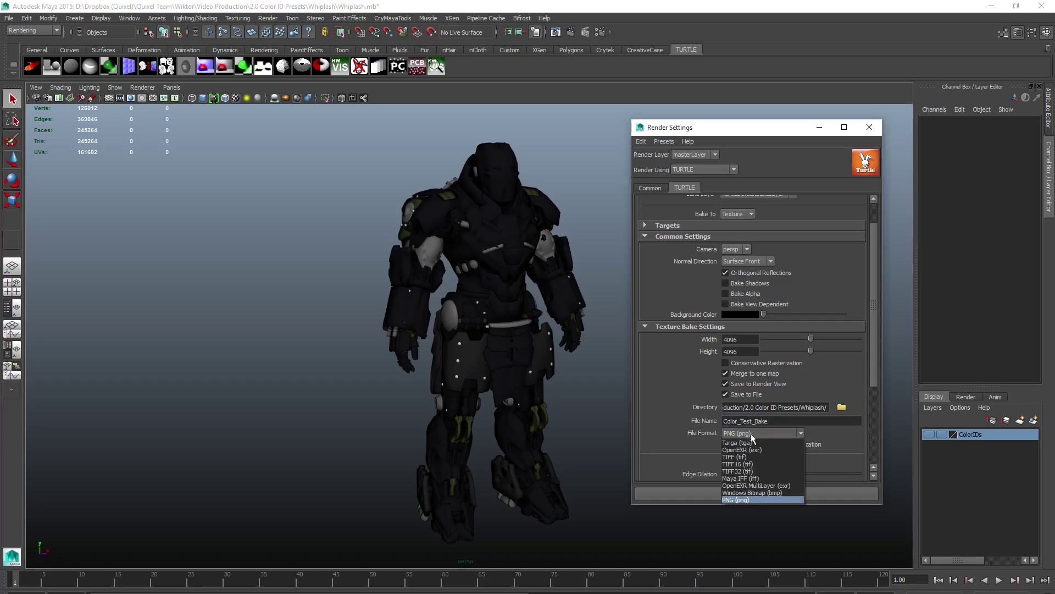
{"action": "left_click", "coordinate": [725, 498]}
Step: Select the whole robot model and render the TURTLE texture bake
{"action": "left_click_drag", "start_coordinate": [874, 356], "coordinate": [869, 306]}
{"action": "left_click_drag", "start_coordinate": [333, 114], "coordinate": [633, 559]}
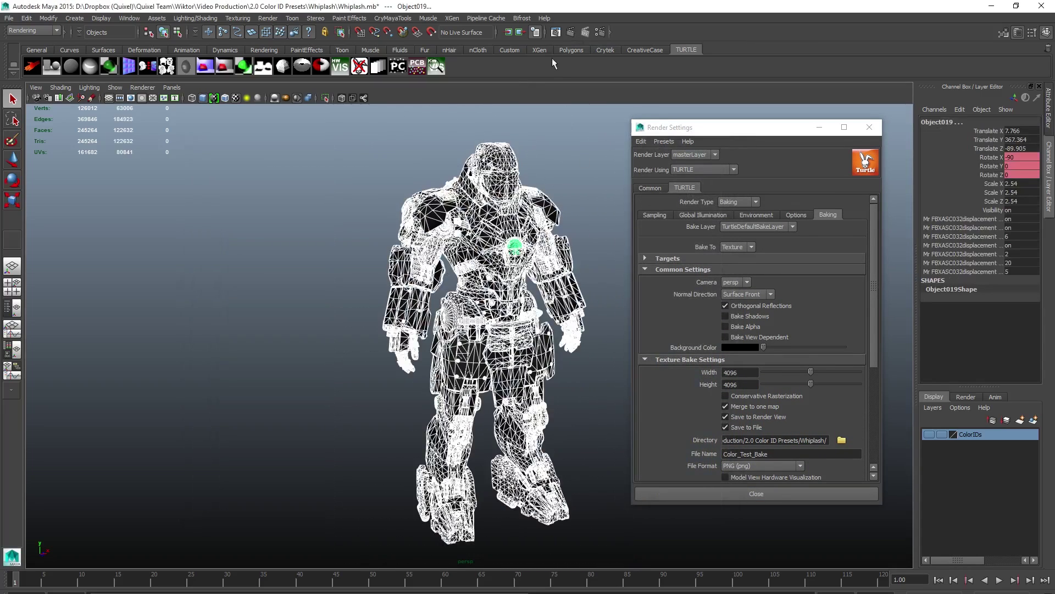
{"action": "left_click", "coordinate": [572, 31]}
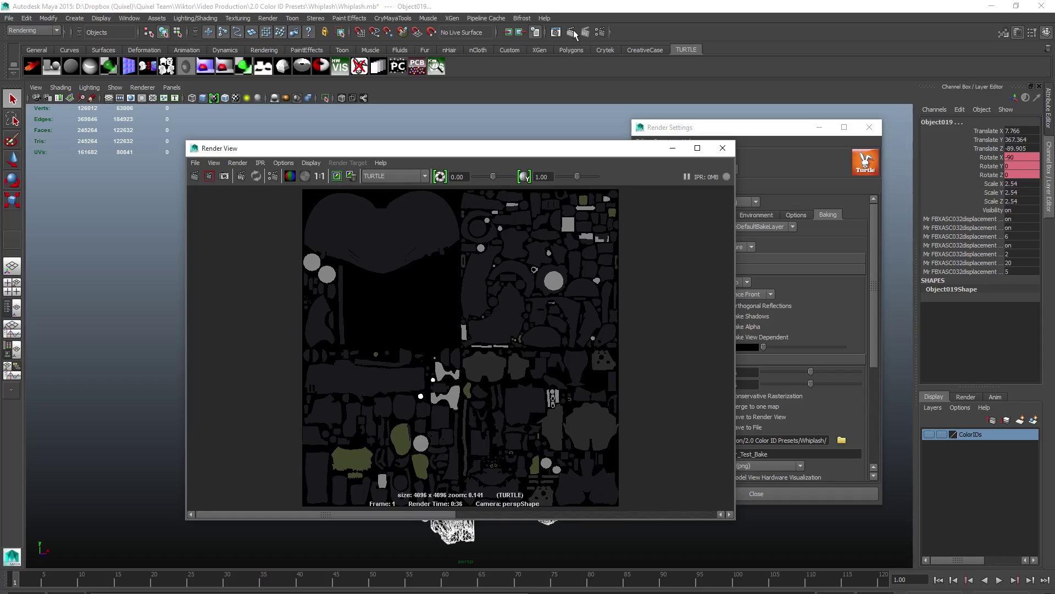
Step: Examine the baked colour map in an enlarged Render View, and close the Render View and the render settings
{"action": "double_click", "coordinate": [511, 156]}
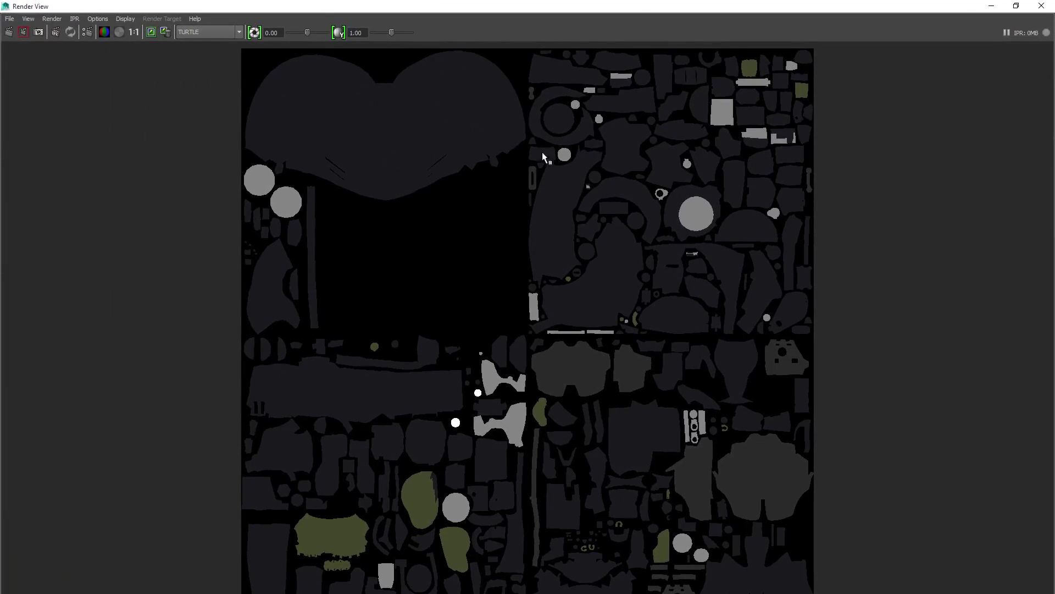
{"action": "double_click", "coordinate": [624, 7]}
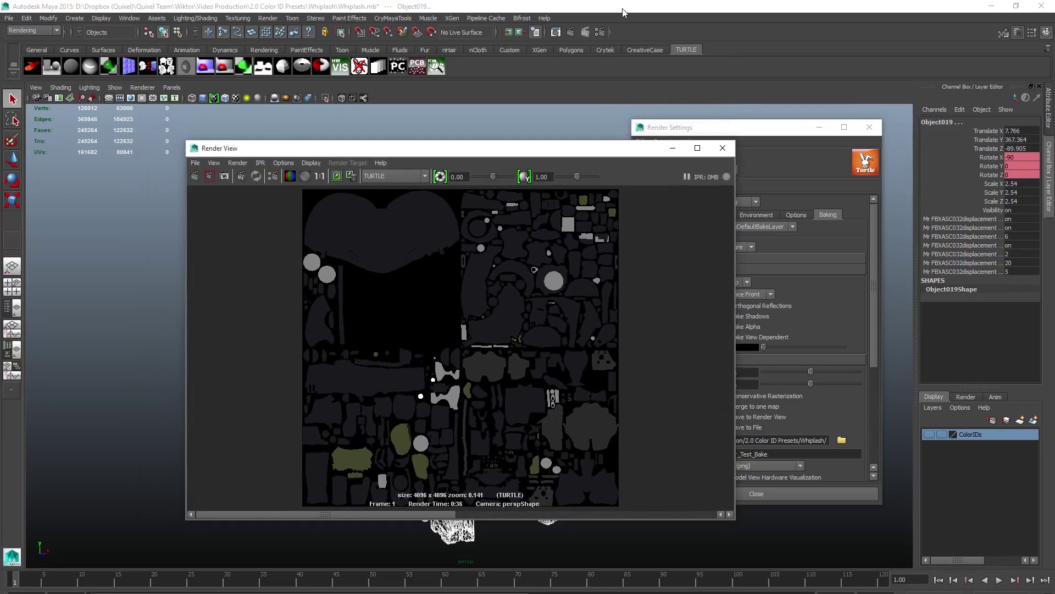
{"action": "left_click", "coordinate": [722, 149]}
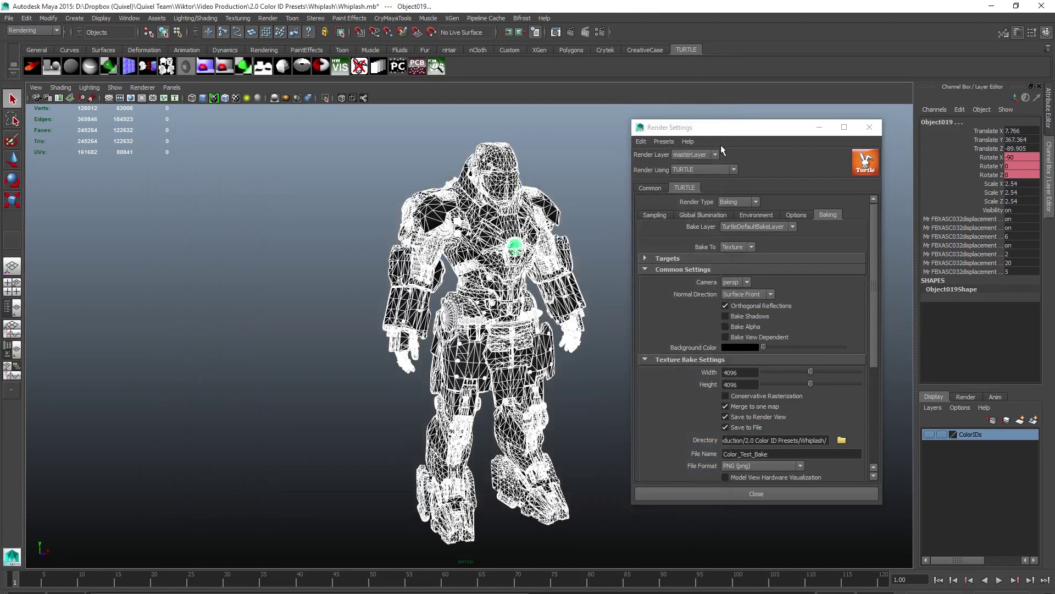
{"action": "left_click", "coordinate": [858, 129]}
{"action": "left_click", "coordinate": [856, 133]}
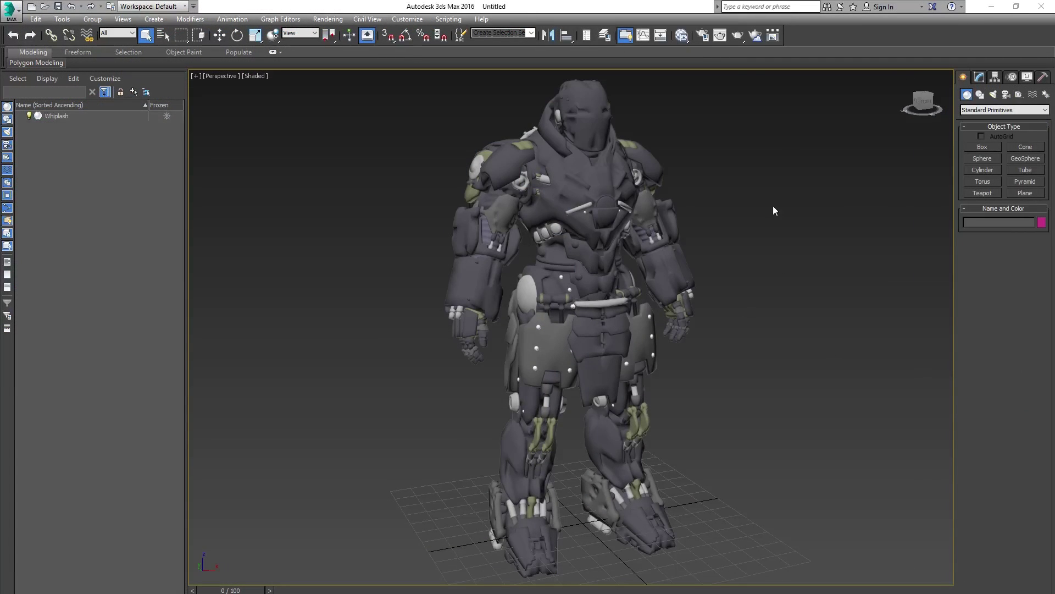
Step: In 3ds Max, run the MaxRun.ms script from the Quixel SUITE 2.0 colors folder using the MAXScript utility
{"action": "left_click", "coordinate": [1044, 77]}
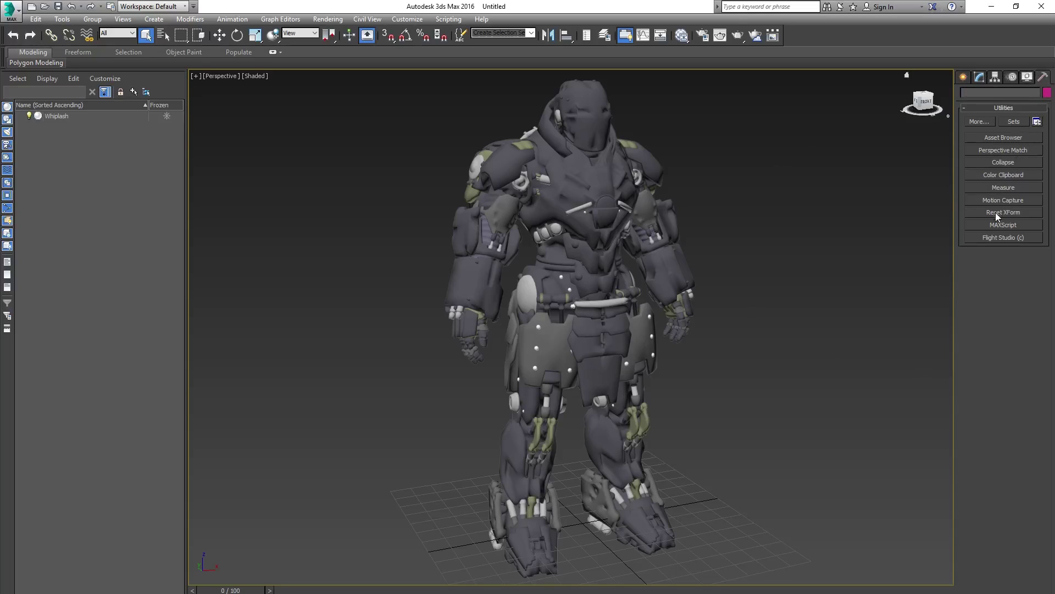
{"action": "left_click", "coordinate": [991, 225]}
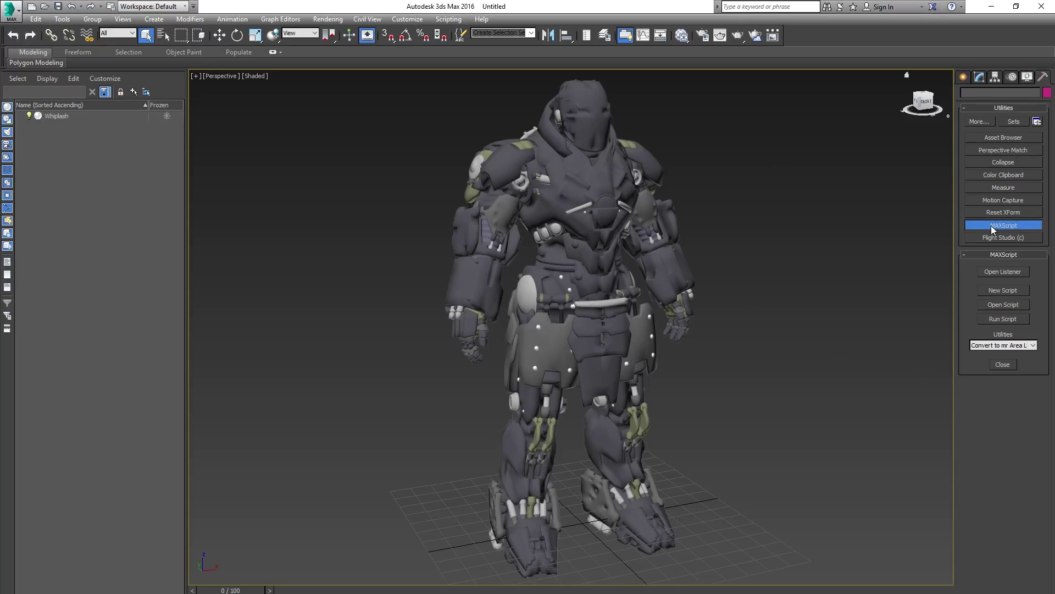
{"action": "left_click", "coordinate": [994, 317]}
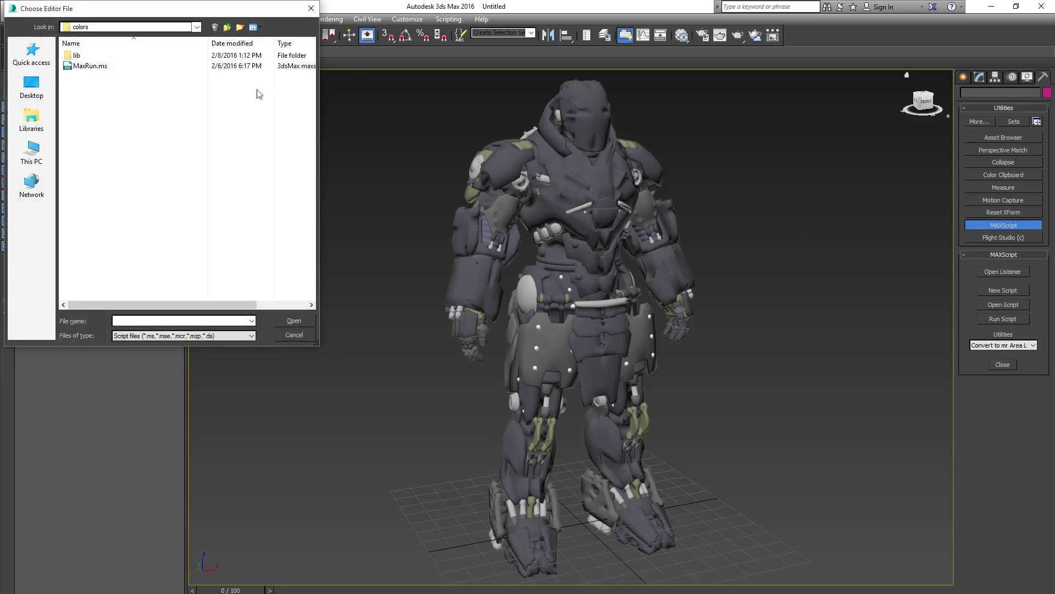
{"action": "left_click", "coordinate": [85, 66]}
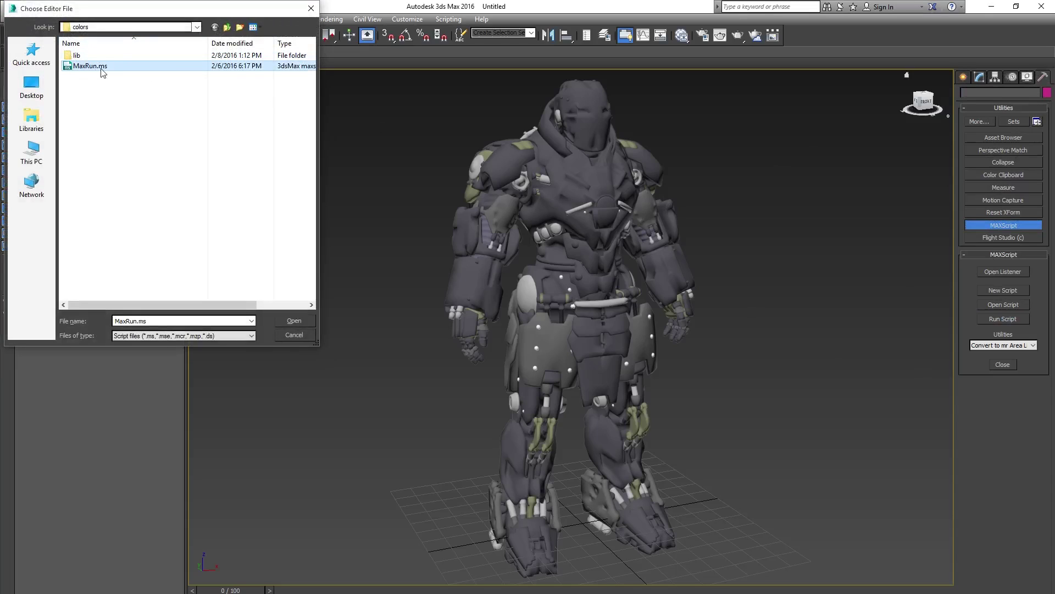
{"action": "left_click", "coordinate": [195, 27]}
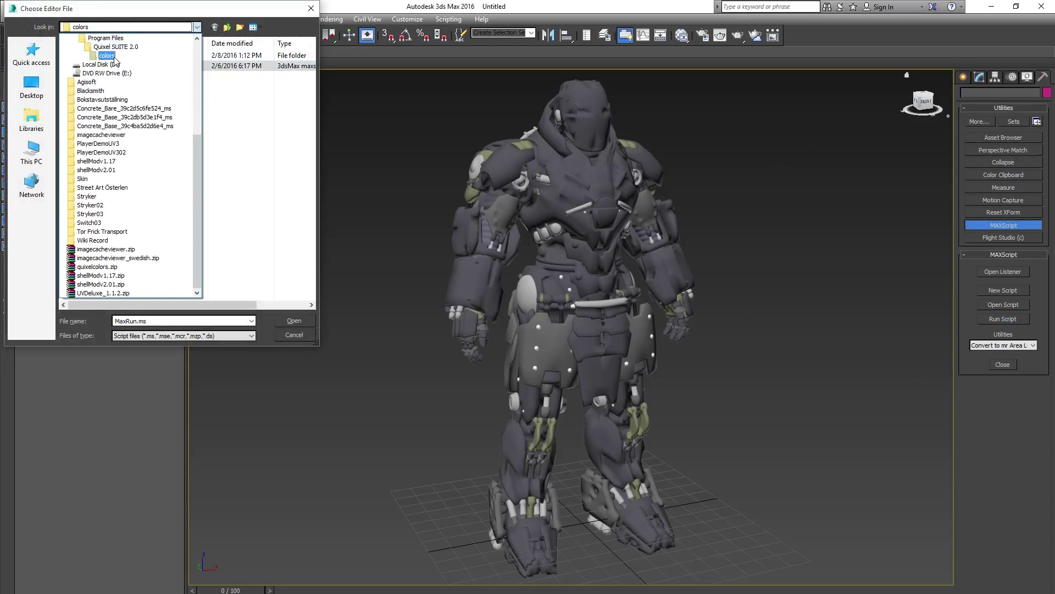
{"action": "scroll", "coordinate": [116, 61], "scroll_direction": "up", "scroll_amount": 1}
{"action": "left_click", "coordinate": [107, 83]}
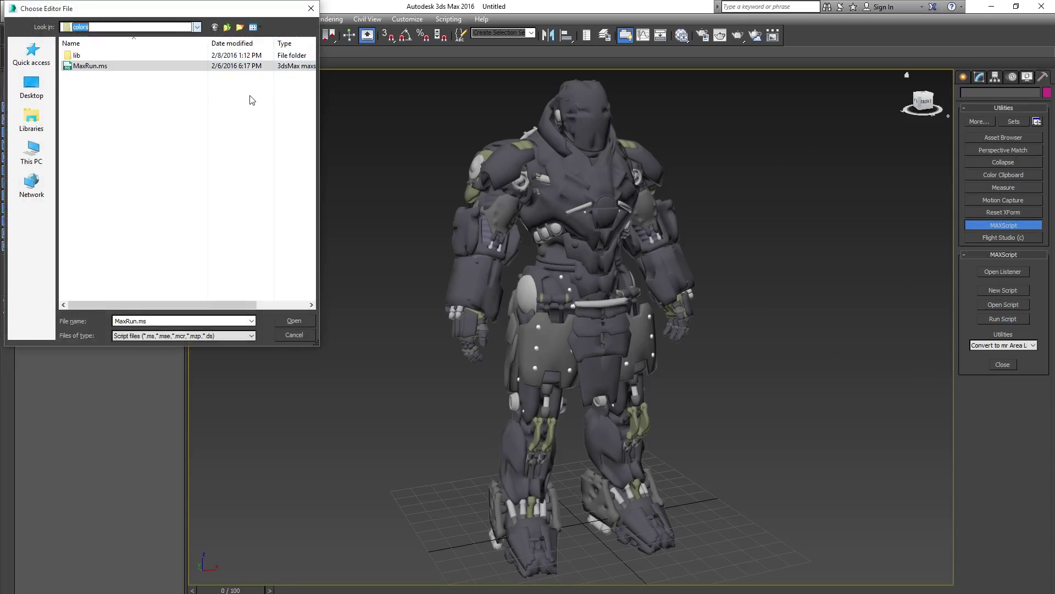
{"action": "double_click", "coordinate": [89, 67]}
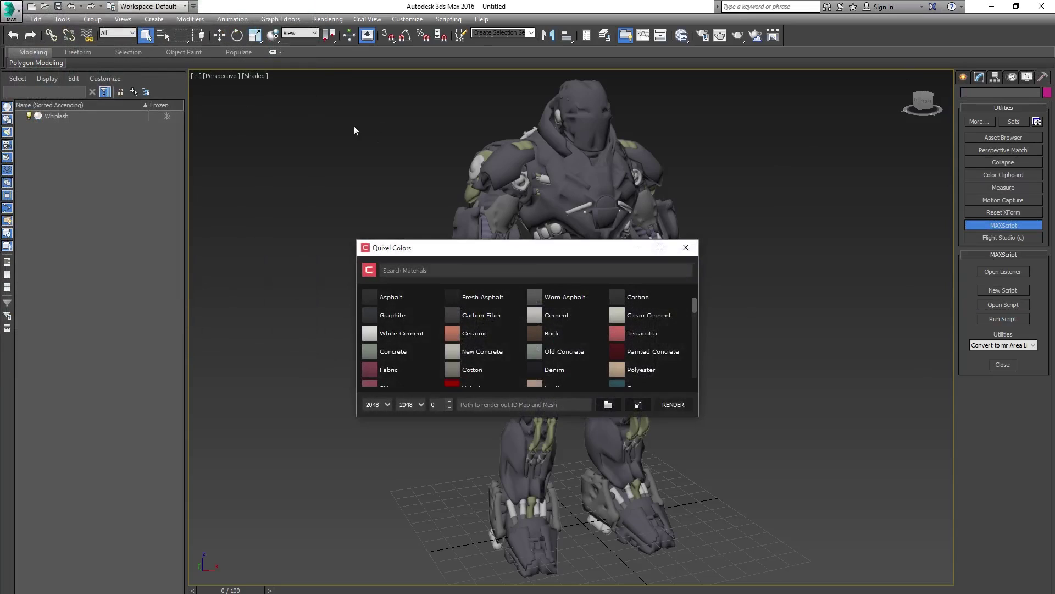
Step: Move the Quixel Colors window beside the robot and make it taller to show more of the materials
{"action": "left_click", "coordinate": [473, 240]}
{"action": "left_click_drag", "start_coordinate": [469, 248], "coordinate": [771, 168]}
{"action": "left_click_drag", "start_coordinate": [822, 327], "coordinate": [822, 564]}
{"action": "left_click_drag", "start_coordinate": [746, 155], "coordinate": [793, 112]}
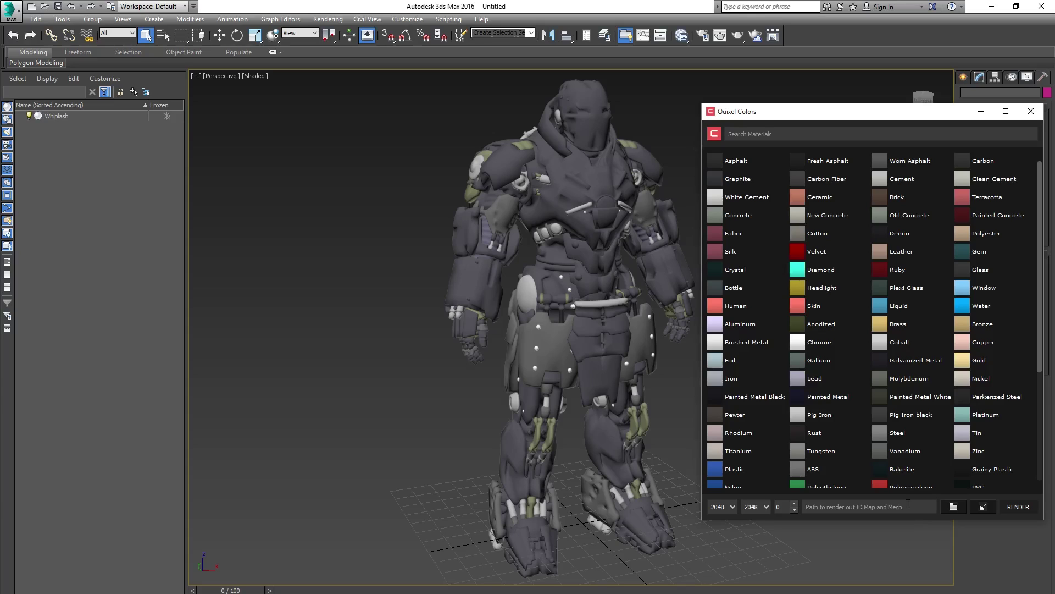
Step: Set the ID map and mesh output path to the Whiplash folder, and render the ID map of the Whiplash model
{"action": "left_click", "coordinate": [908, 503]}
{"action": "left_click", "coordinate": [954, 506]}
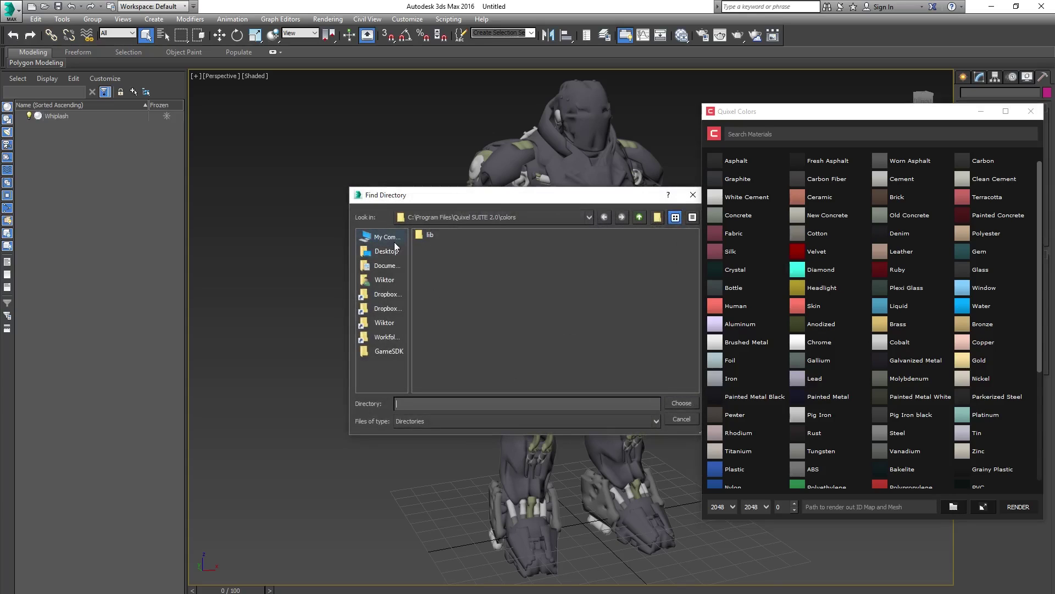
{"action": "left_click", "coordinate": [379, 237]}
{"action": "left_click", "coordinate": [439, 294]}
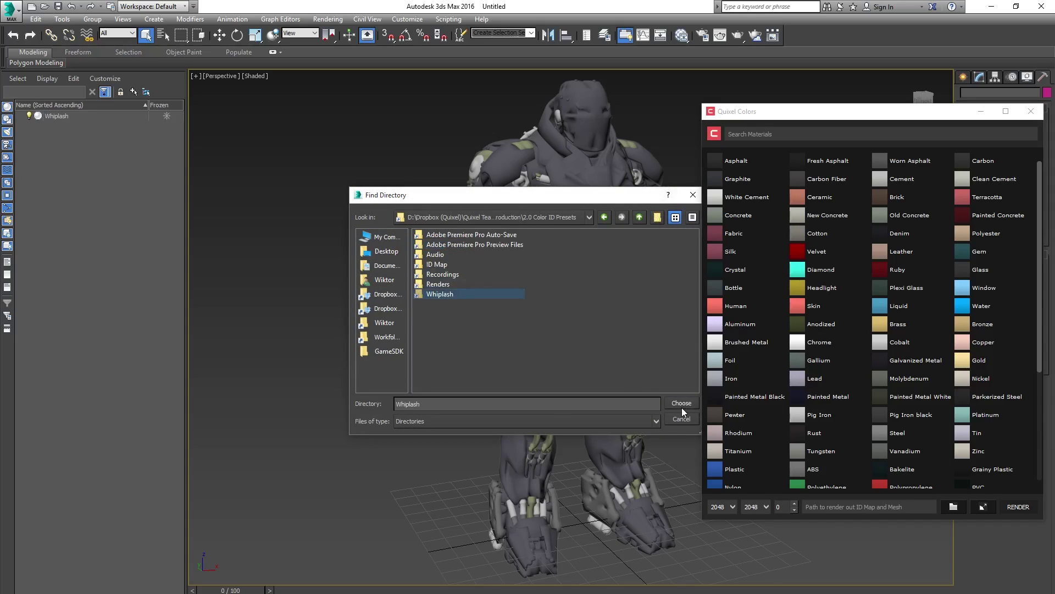
{"action": "left_click", "coordinate": [682, 404]}
{"action": "left_click", "coordinate": [562, 187]}
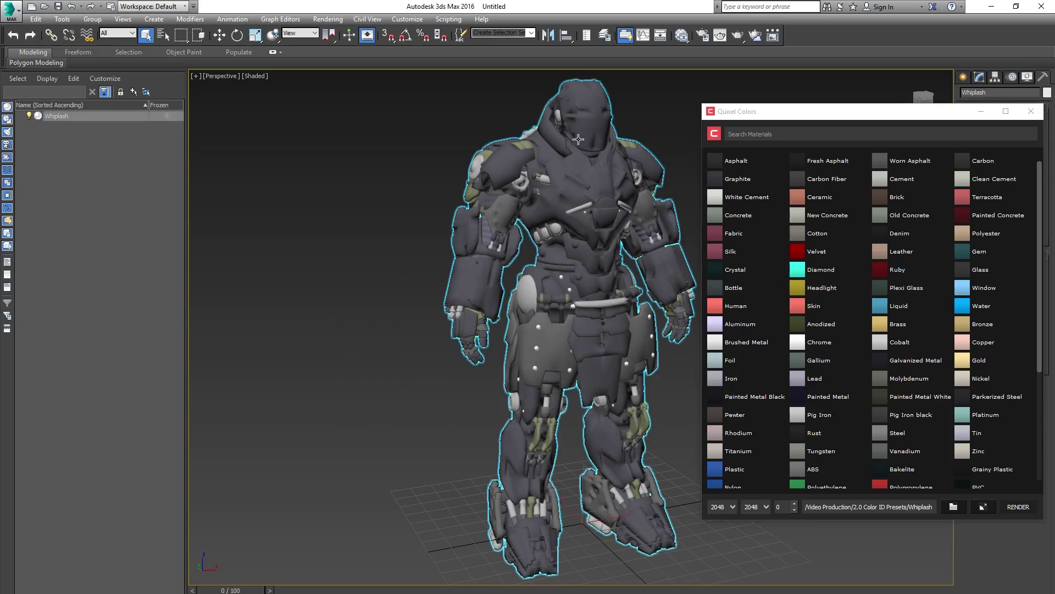
{"action": "left_click", "coordinate": [1020, 507]}
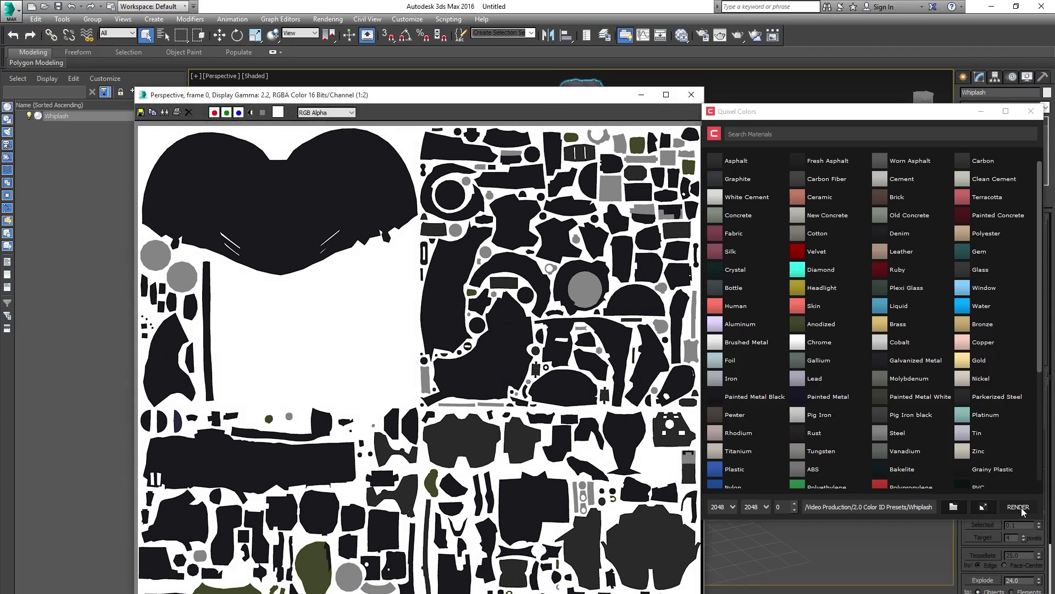